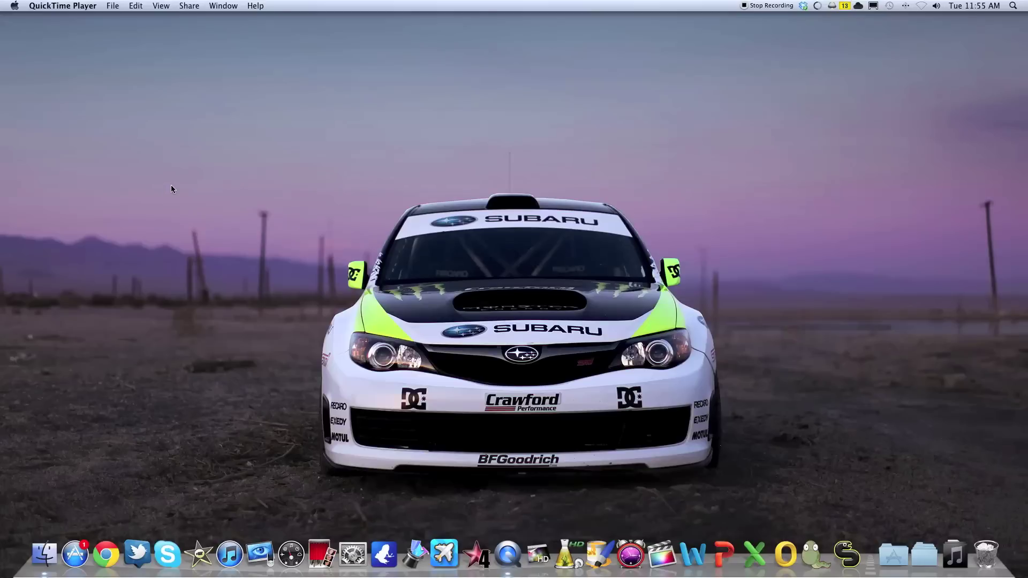
- Open the Mac App Store from the Dock
{"action": "left_click", "coordinate": [76, 556]}
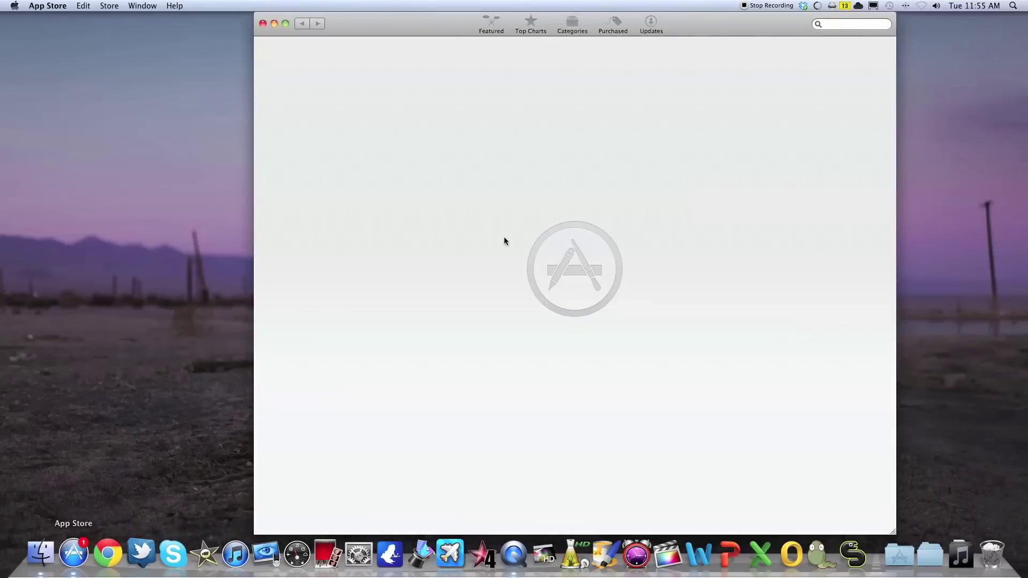
- Search the Mac App Store for 'Twitter'
{"action": "left_click", "coordinate": [843, 25]}
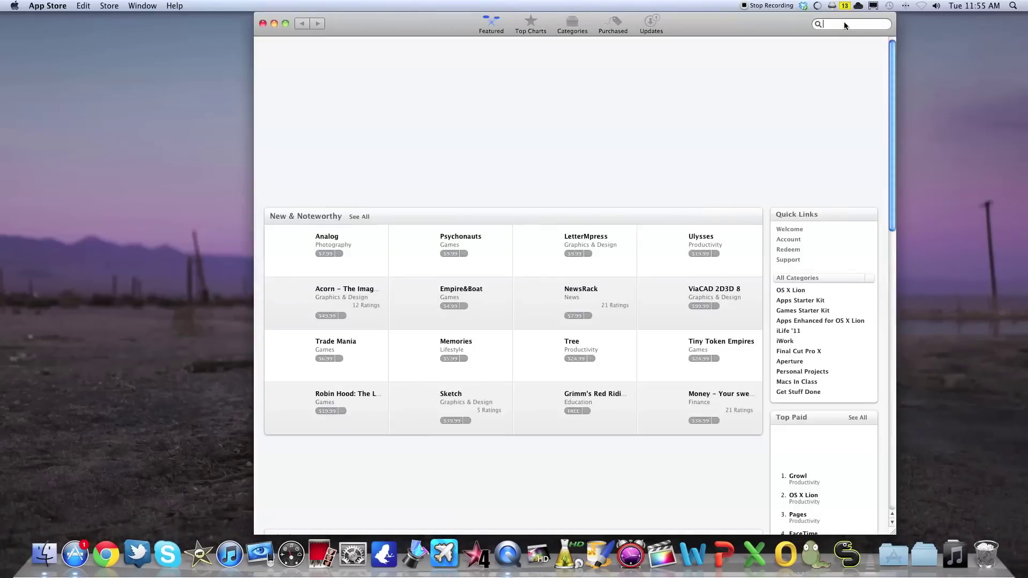
{"action": "type", "text": "Twitter"}
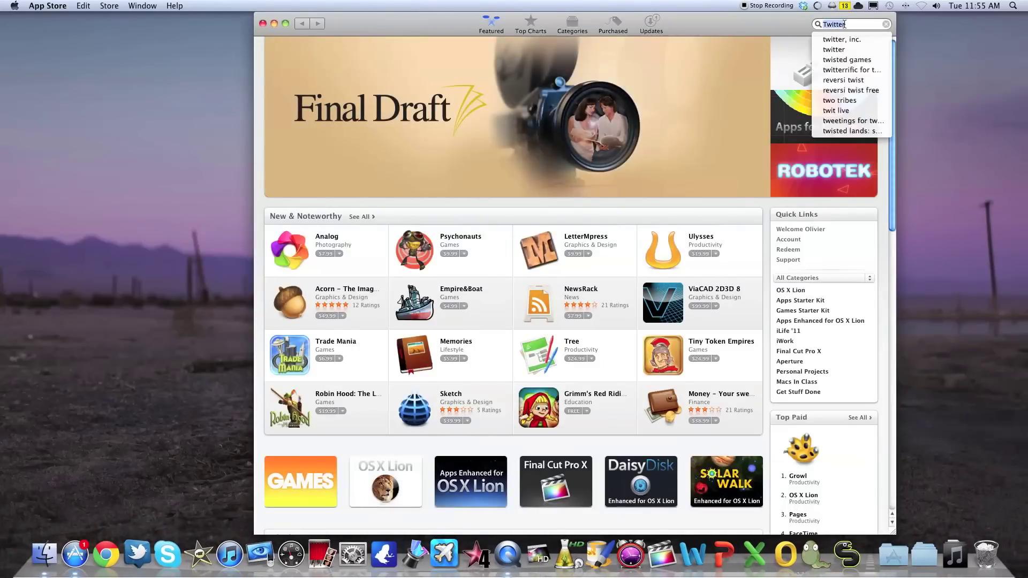
{"action": "key", "text": "Return"}
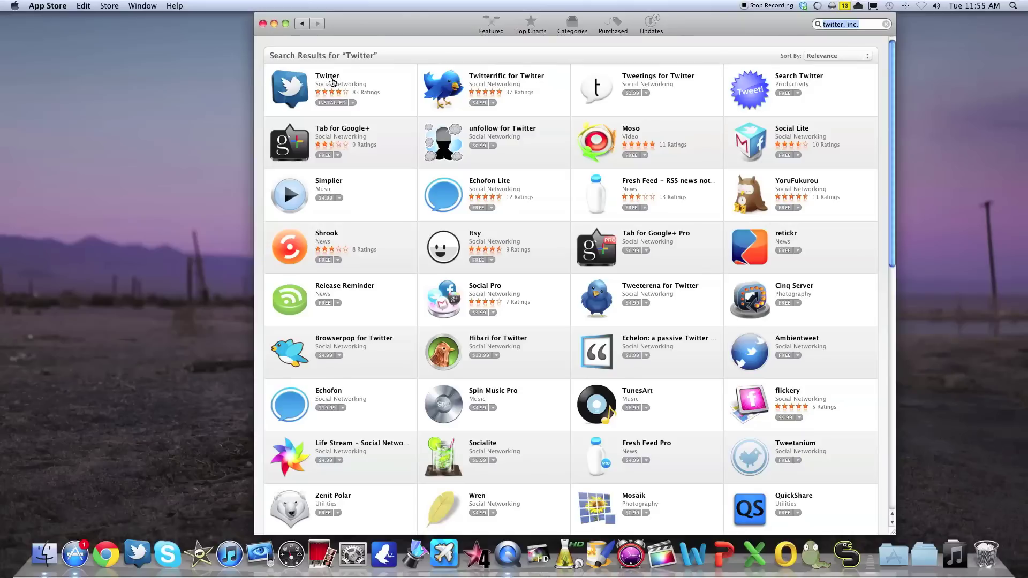
- Check the official Twitter app's page to confirm it's installed, then quit the store
{"action": "left_click", "coordinate": [332, 79]}
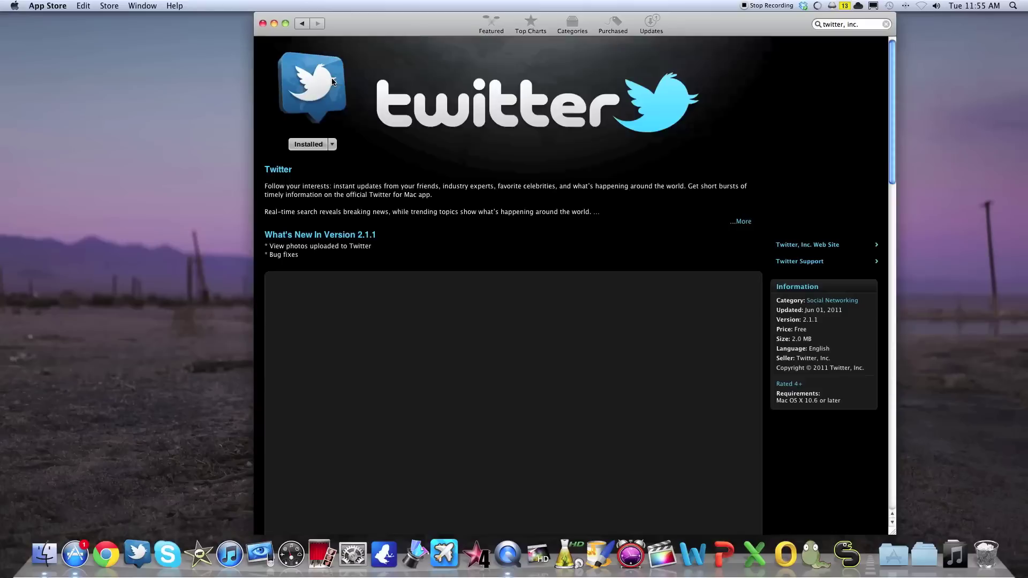
{"action": "scroll", "coordinate": [441, 149], "scroll_direction": "down", "scroll_amount": 3}
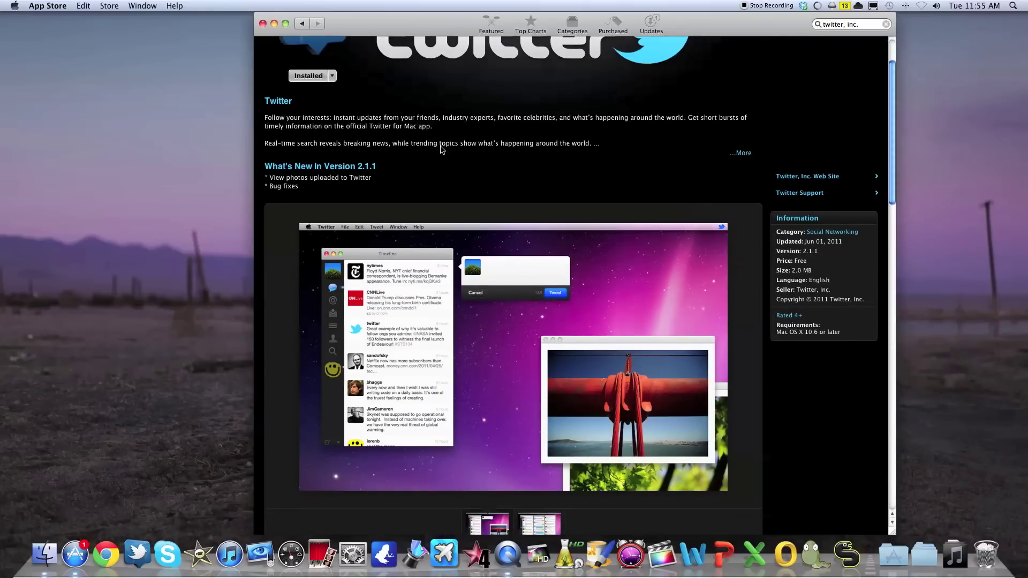
{"action": "scroll", "coordinate": [441, 149], "scroll_direction": "down", "scroll_amount": 1}
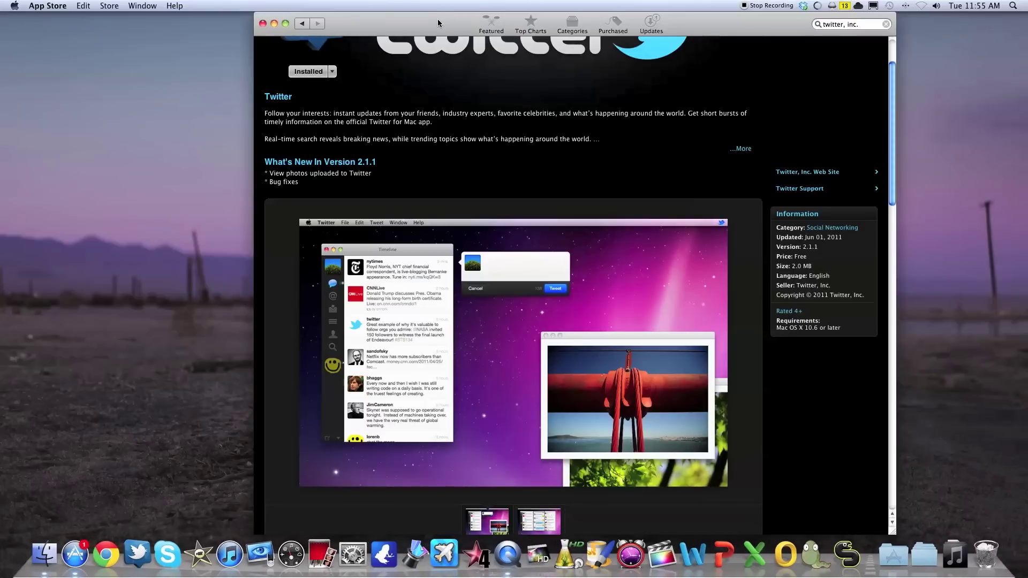
{"action": "key", "text": "super+q"}
- Launch Twitter for Mac and open its Preferences
{"action": "left_click", "coordinate": [129, 551]}
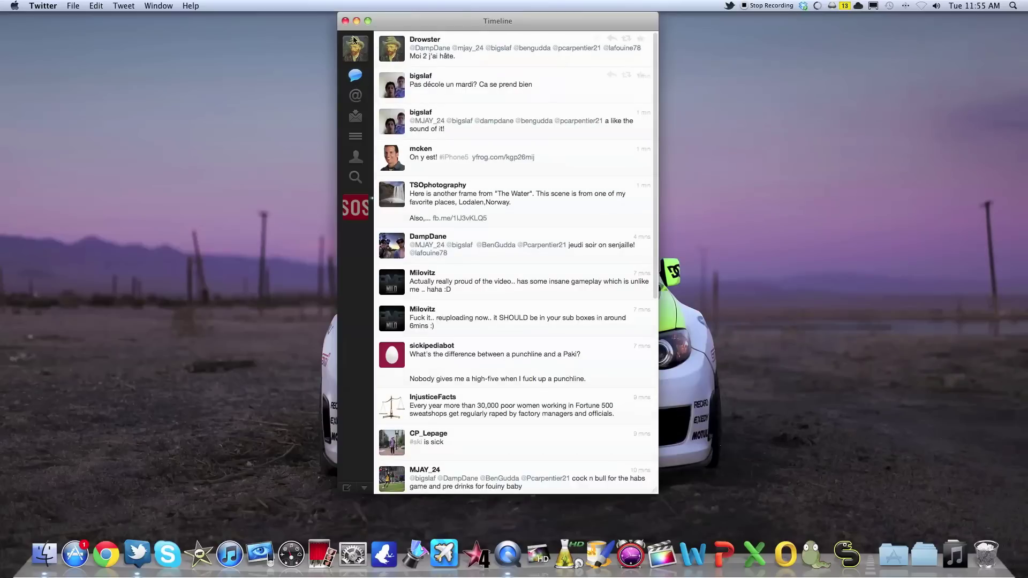
{"action": "left_click", "coordinate": [46, 6]}
{"action": "left_click", "coordinate": [76, 37]}
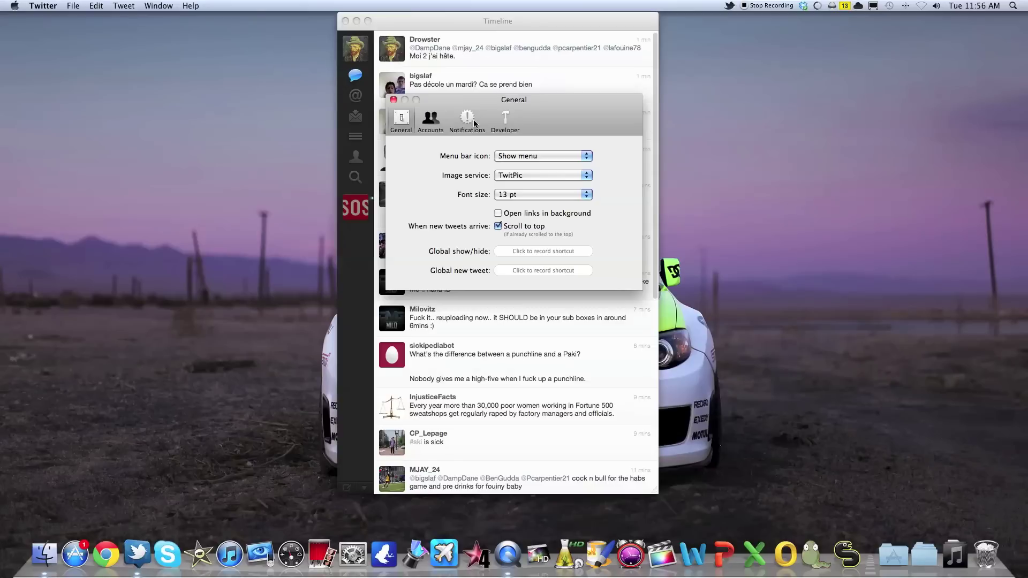
- Keep TwitPic as the image service and toggle scroll-to-top for new tweets
{"action": "left_click", "coordinate": [544, 175]}
{"action": "left_click", "coordinate": [545, 176]}
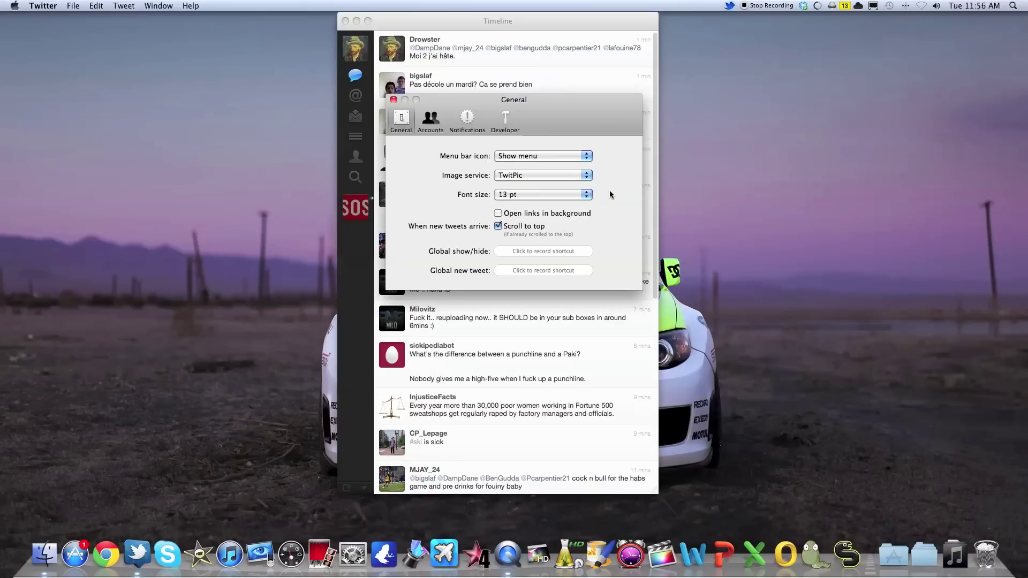
{"action": "left_click", "coordinate": [583, 178]}
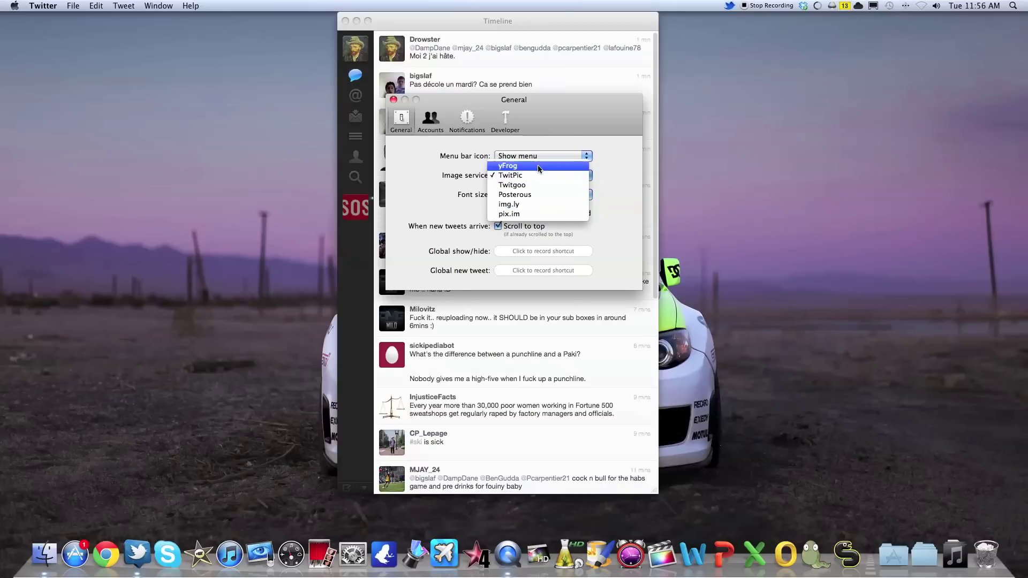
{"action": "left_click", "coordinate": [544, 176]}
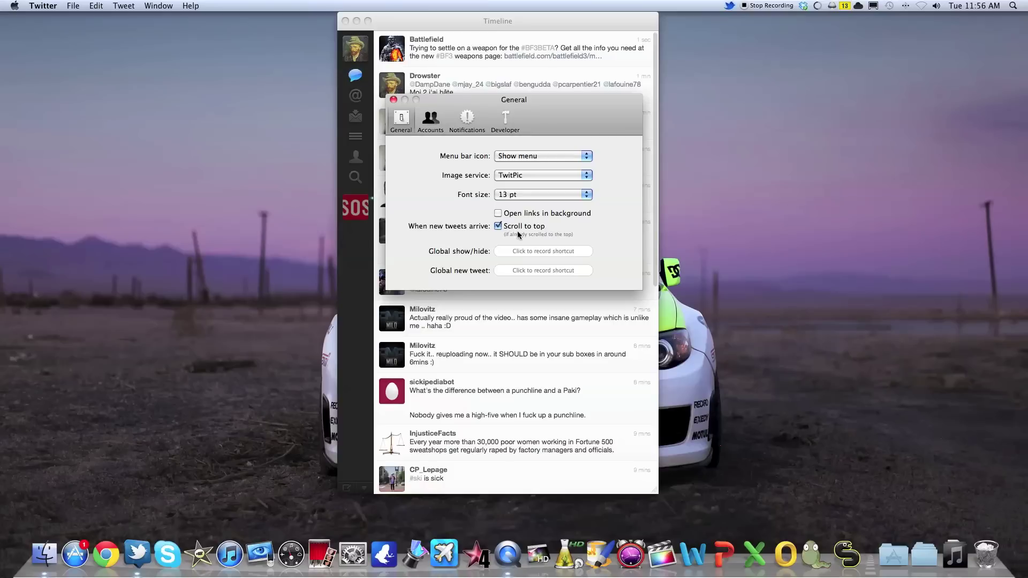
{"action": "left_click", "coordinate": [498, 226]}
- Show the Notifications preferences and check which account they apply to
{"action": "left_click", "coordinate": [467, 113]}
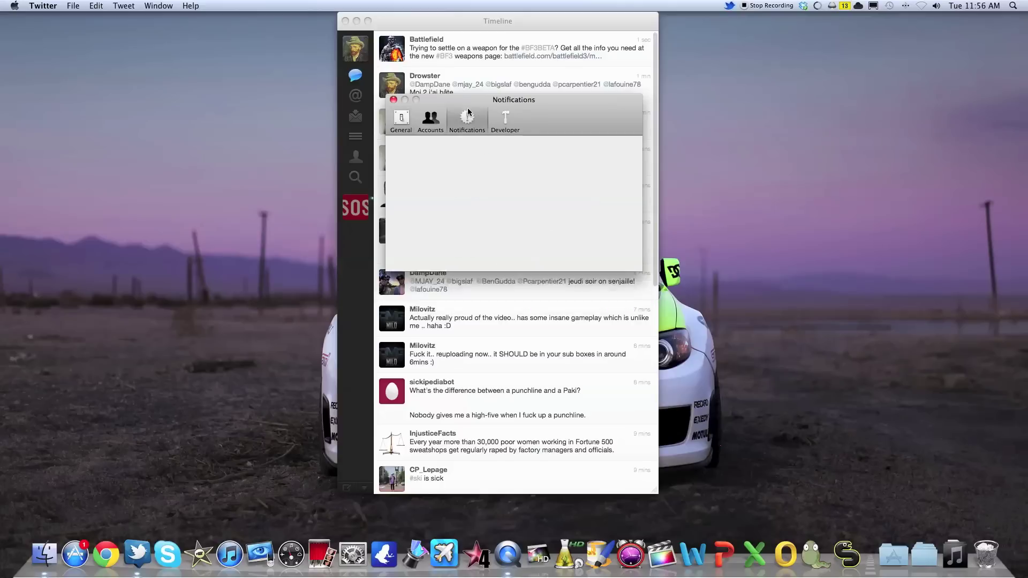
{"action": "left_click", "coordinate": [459, 151]}
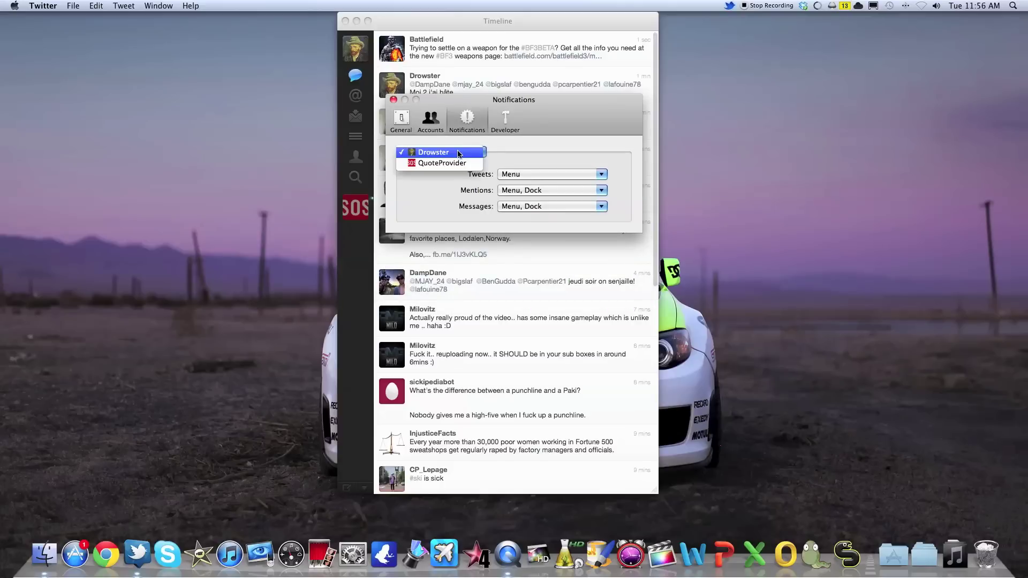
{"action": "left_click", "coordinate": [438, 130]}
{"action": "left_click", "coordinate": [466, 118]}
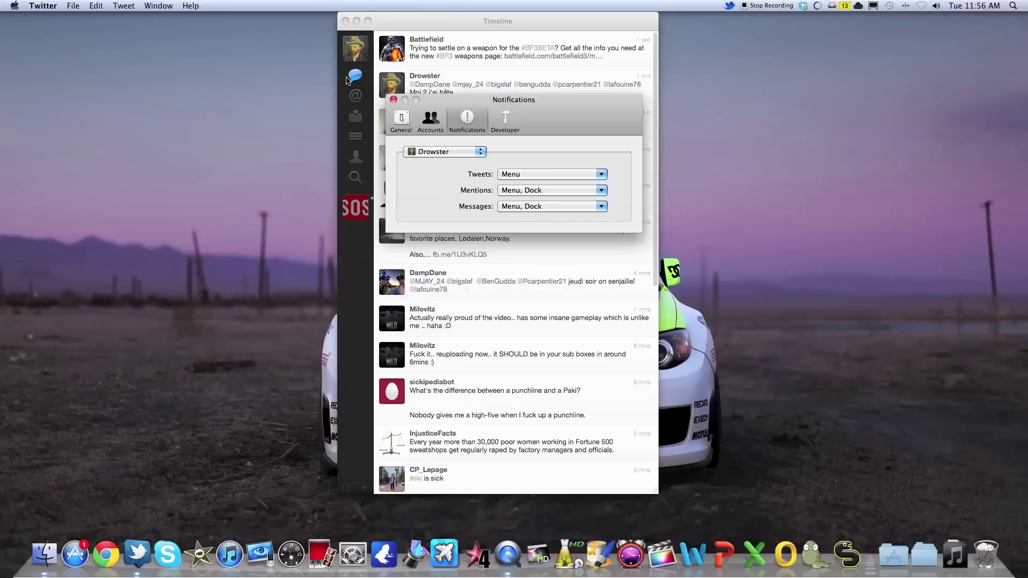
- Leave new-tweet alerts on Menu and mention alerts on Menu, Dock, unchanged
{"action": "left_click", "coordinate": [569, 174]}
{"action": "left_click", "coordinate": [570, 172]}
{"action": "left_click", "coordinate": [569, 171]}
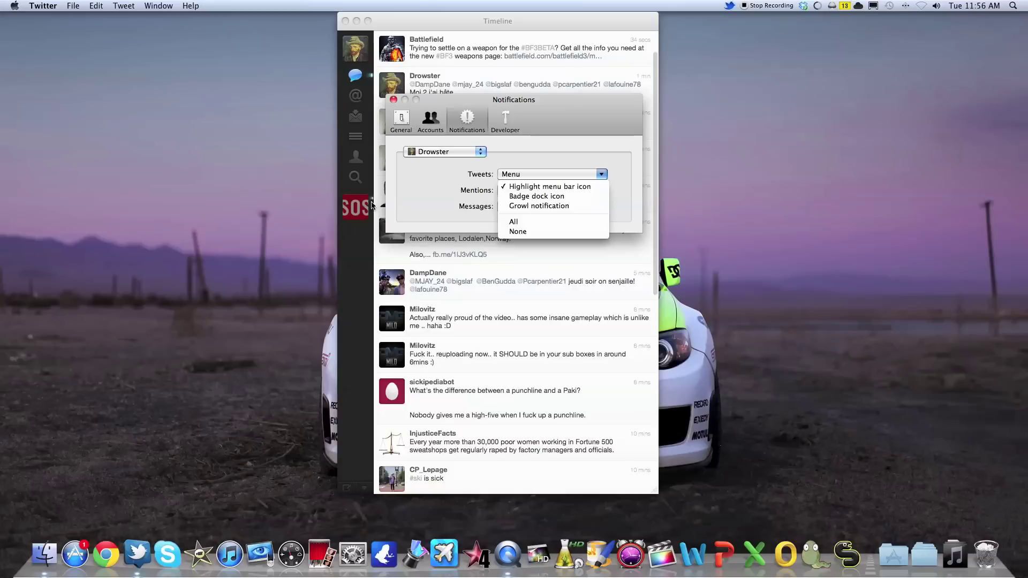
{"action": "left_click", "coordinate": [521, 168]}
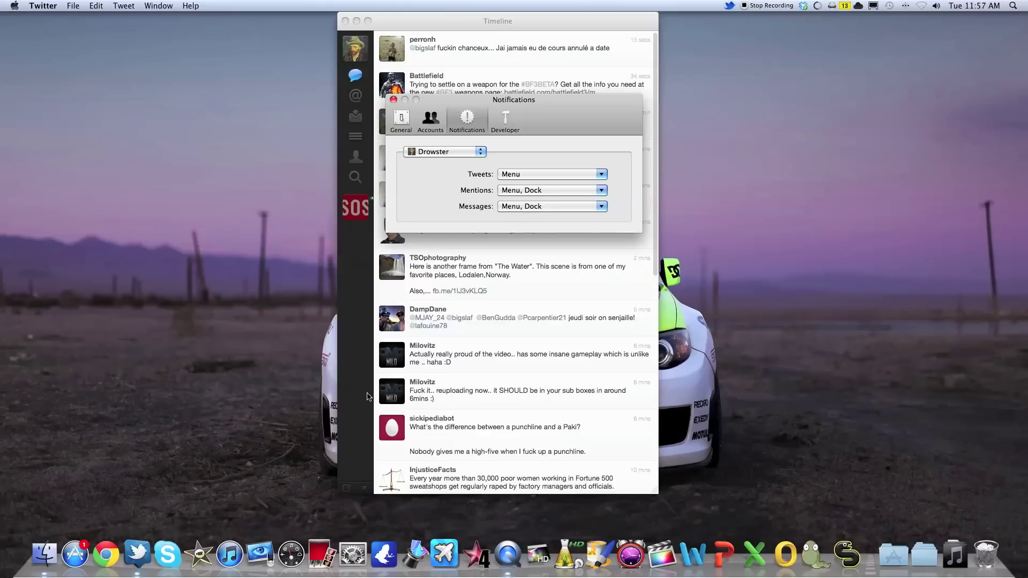
{"action": "left_click", "coordinate": [574, 190]}
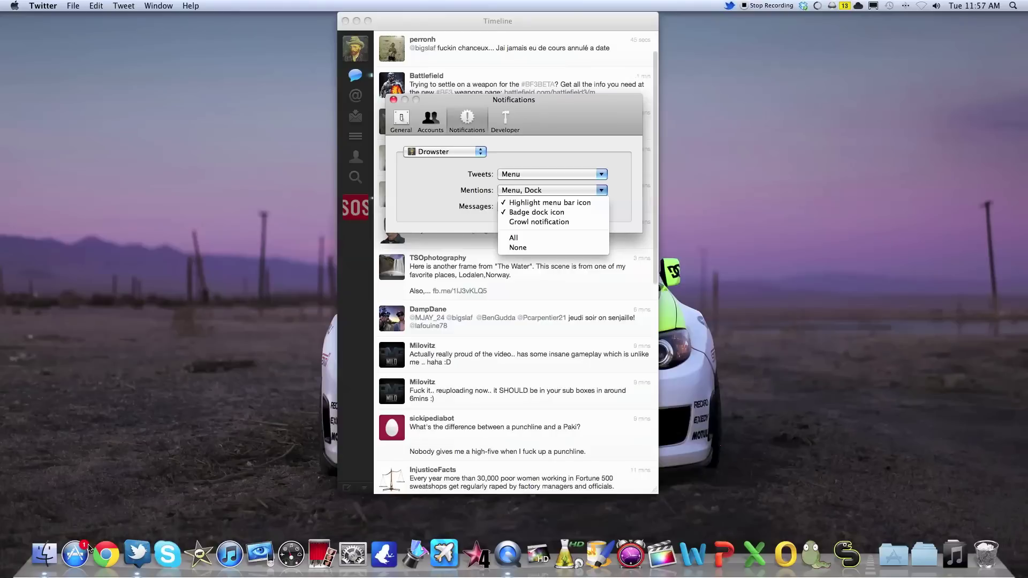
{"action": "left_click", "coordinate": [556, 119]}
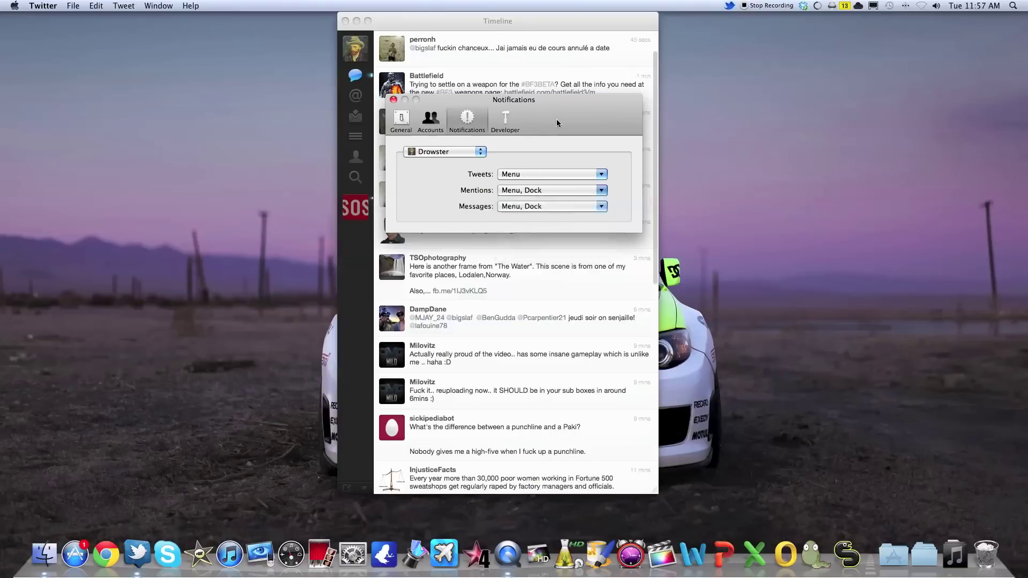
{"action": "left_click", "coordinate": [458, 72]}
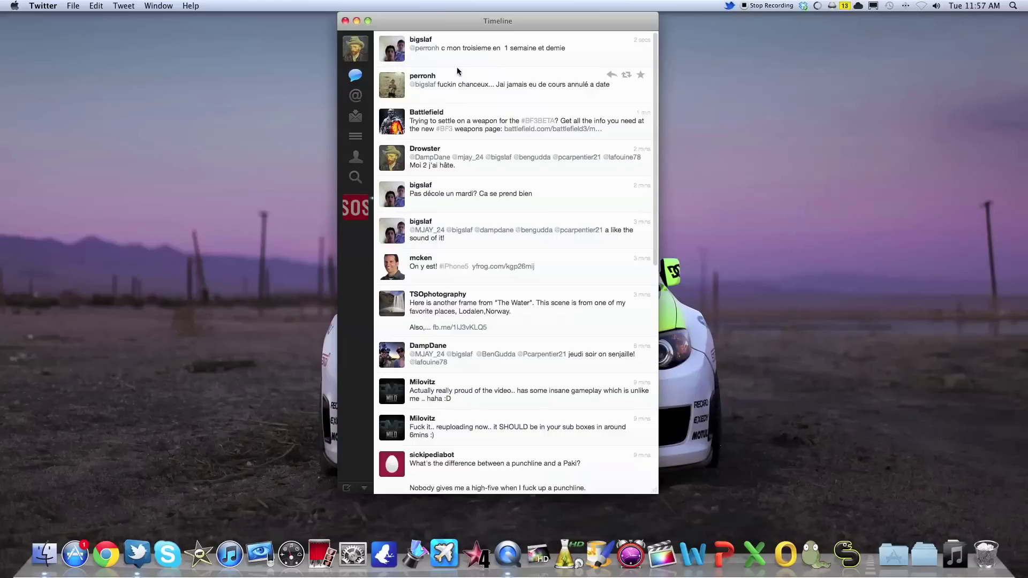
- Browse the SOS account's feed and profile, then return to the main account's timeline
{"action": "left_click", "coordinate": [352, 220]}
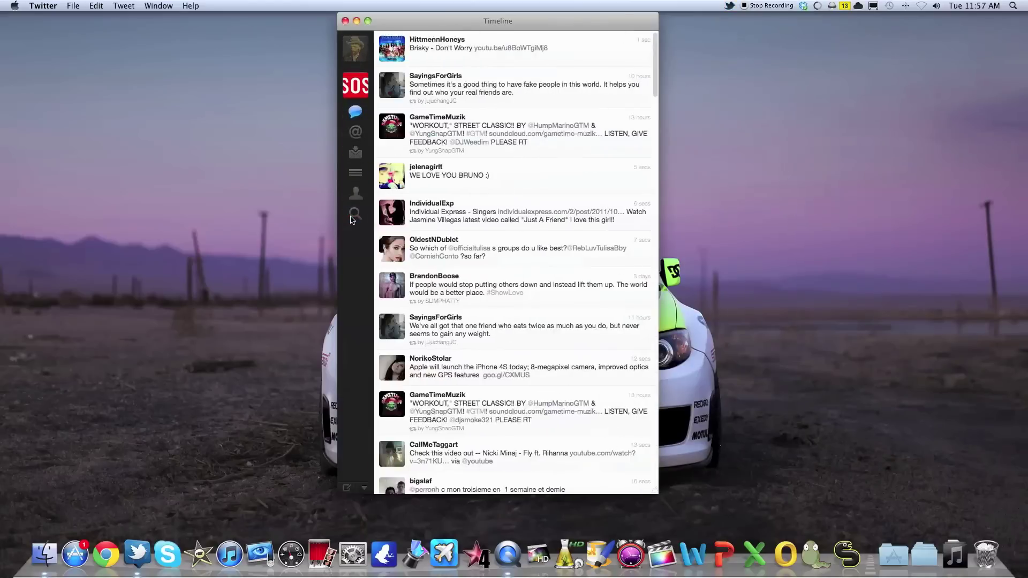
{"action": "left_click", "coordinate": [356, 73]}
{"action": "left_click", "coordinate": [353, 201]}
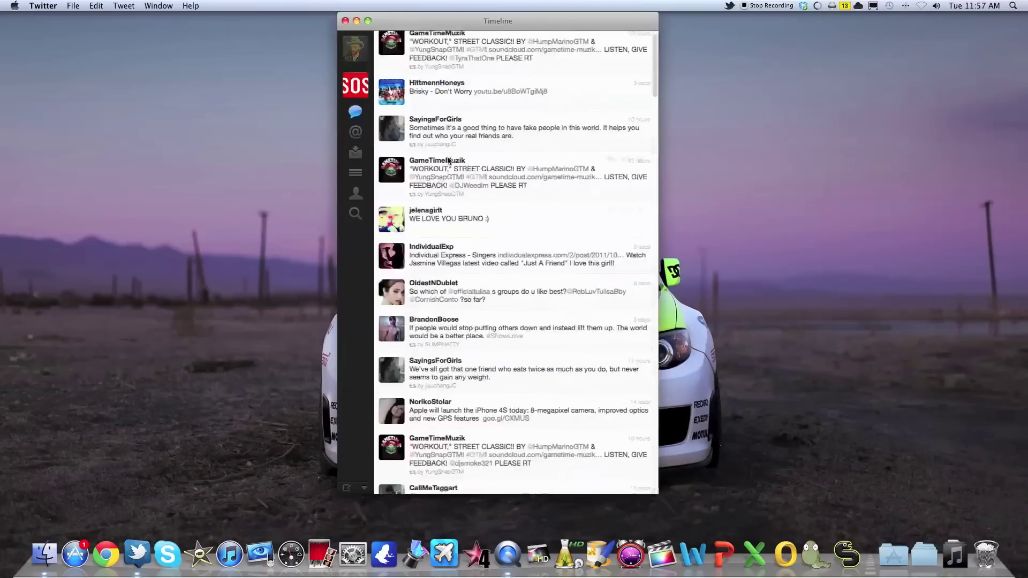
{"action": "left_click", "coordinate": [353, 197]}
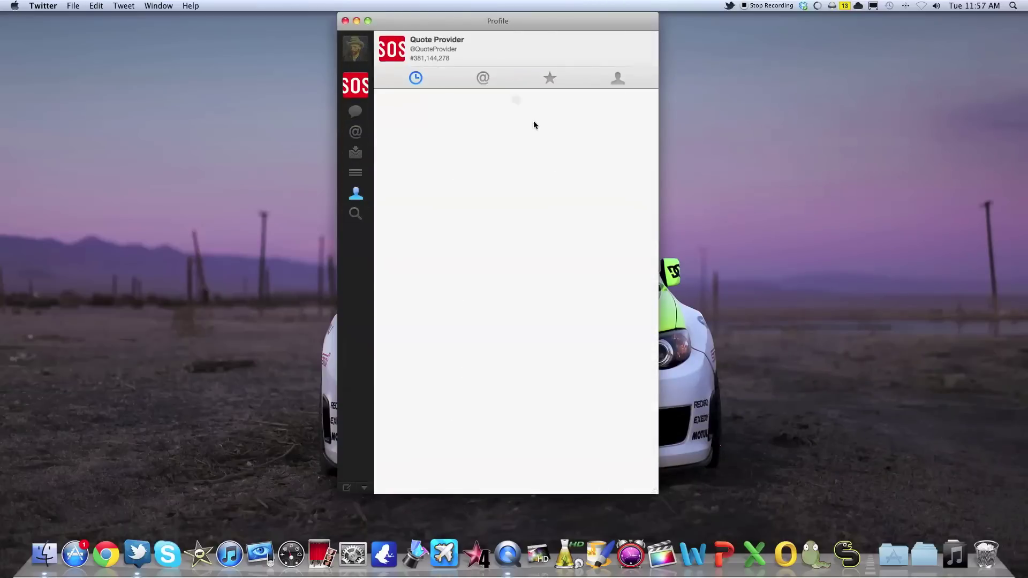
{"action": "left_click", "coordinate": [355, 48]}
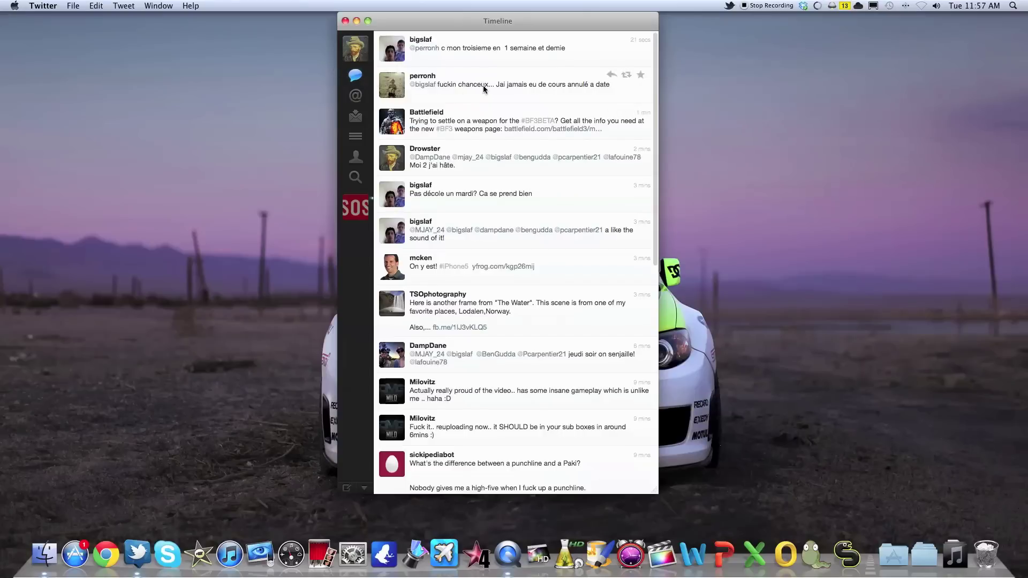
{"action": "scroll", "coordinate": [490, 101], "scroll_direction": "down", "scroll_amount": 3}
- Scroll the timeline, review and close the General preferences, then show the Mentions list
{"action": "scroll", "coordinate": [492, 109], "scroll_direction": "down", "scroll_amount": 10}
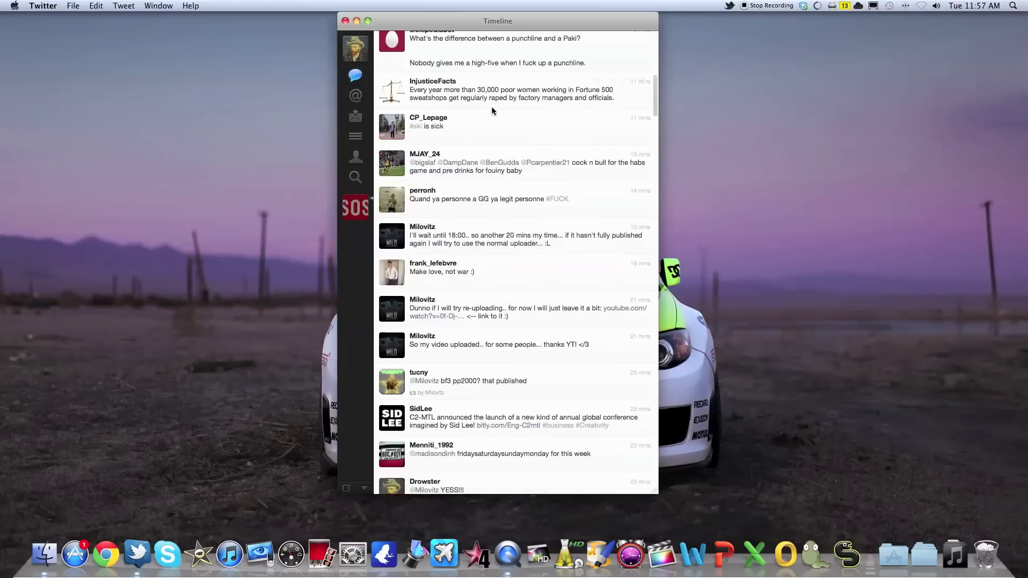
{"action": "scroll", "coordinate": [491, 107], "scroll_direction": "down", "scroll_amount": 7}
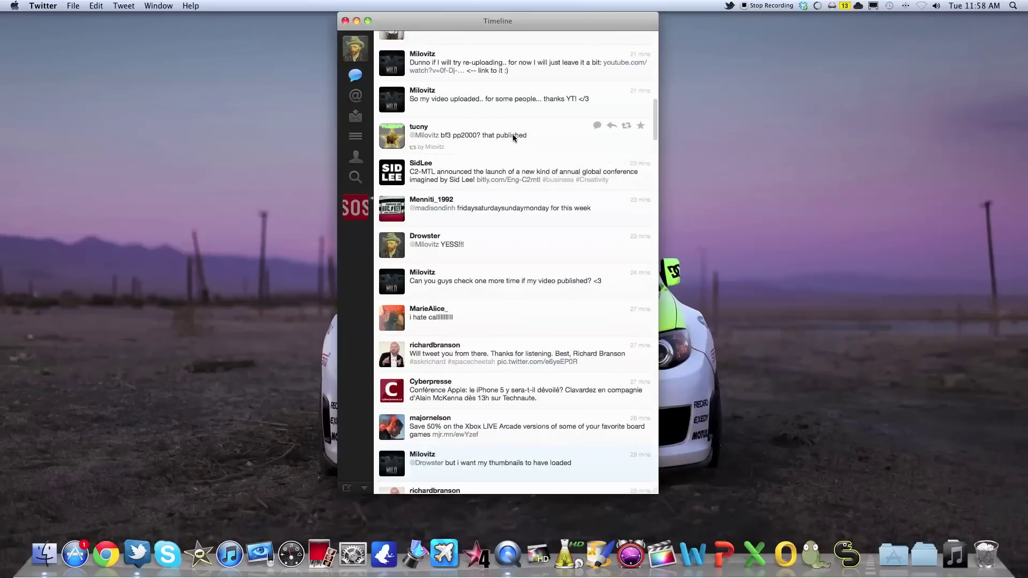
{"action": "scroll", "coordinate": [523, 141], "scroll_direction": "up", "scroll_amount": 15}
{"action": "scroll", "coordinate": [527, 148], "scroll_direction": "up", "scroll_amount": 5}
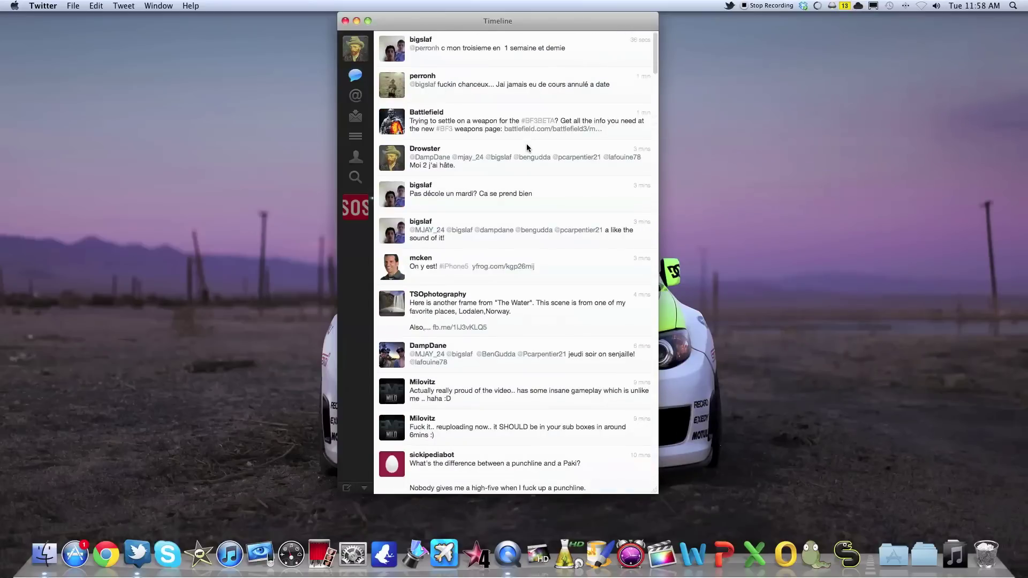
{"action": "left_click", "coordinate": [49, 6]}
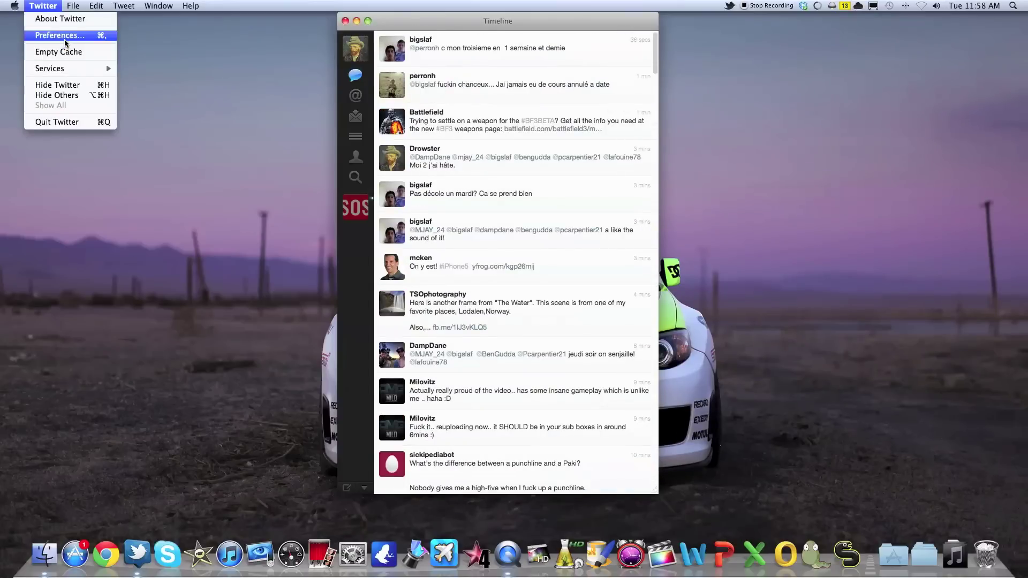
{"action": "left_click", "coordinate": [53, 34]}
{"action": "left_click", "coordinate": [403, 121]}
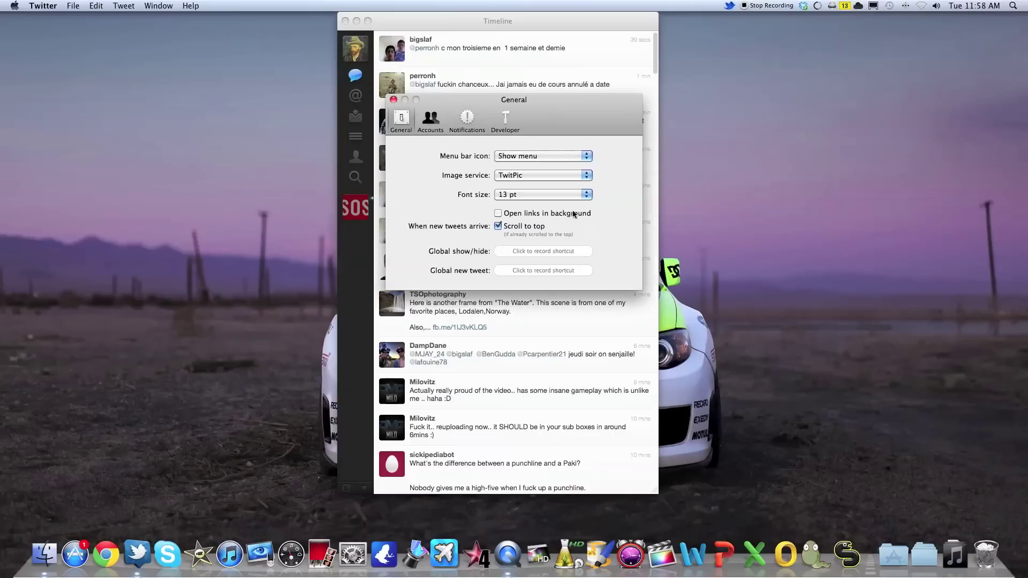
{"action": "left_click", "coordinate": [394, 101]}
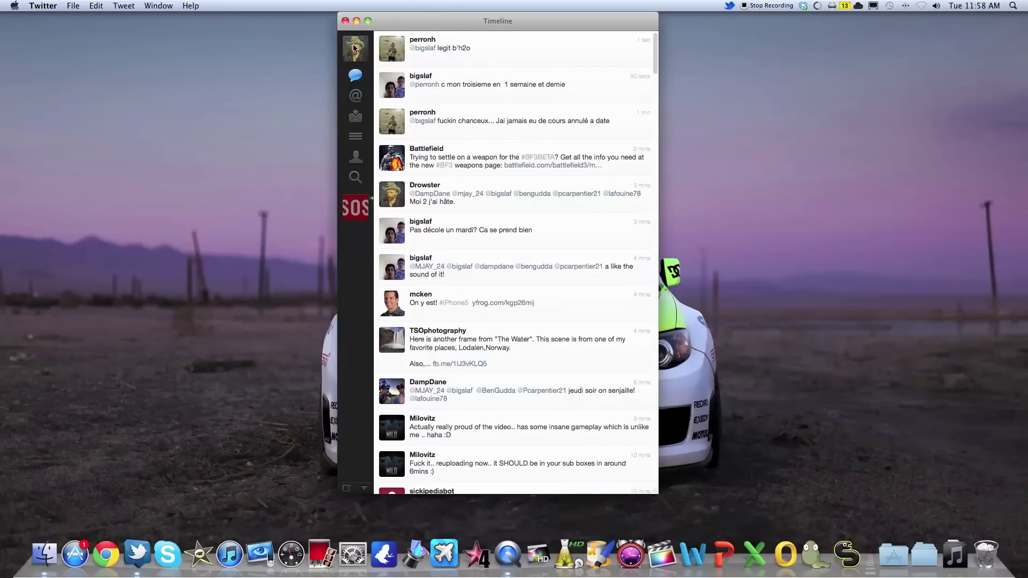
{"action": "left_click", "coordinate": [357, 97]}
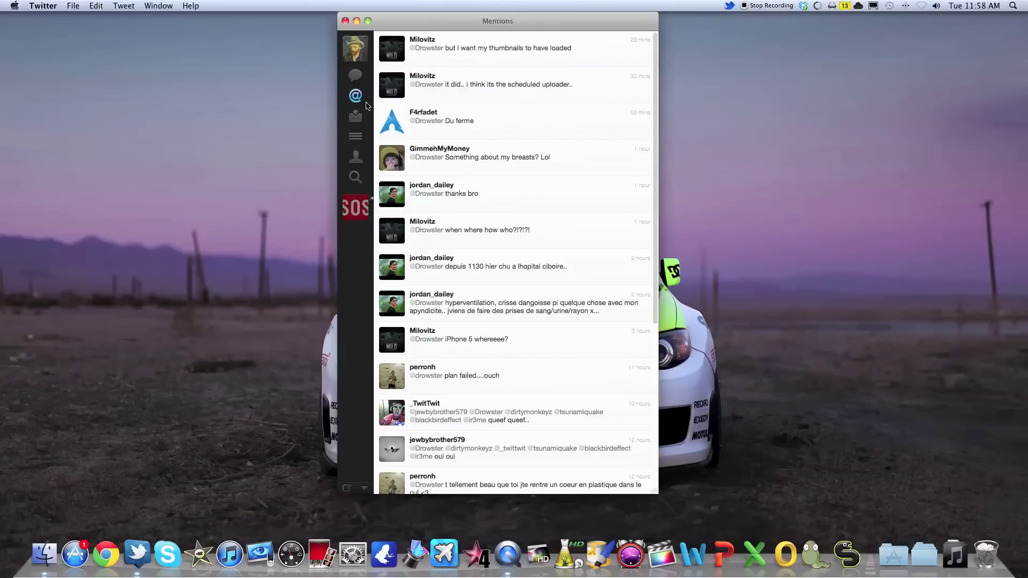
- Scroll through older mentions, jump back to the newest, then view Messages and the empty Lists
{"action": "scroll", "coordinate": [465, 107], "scroll_direction": "down", "scroll_amount": 5}
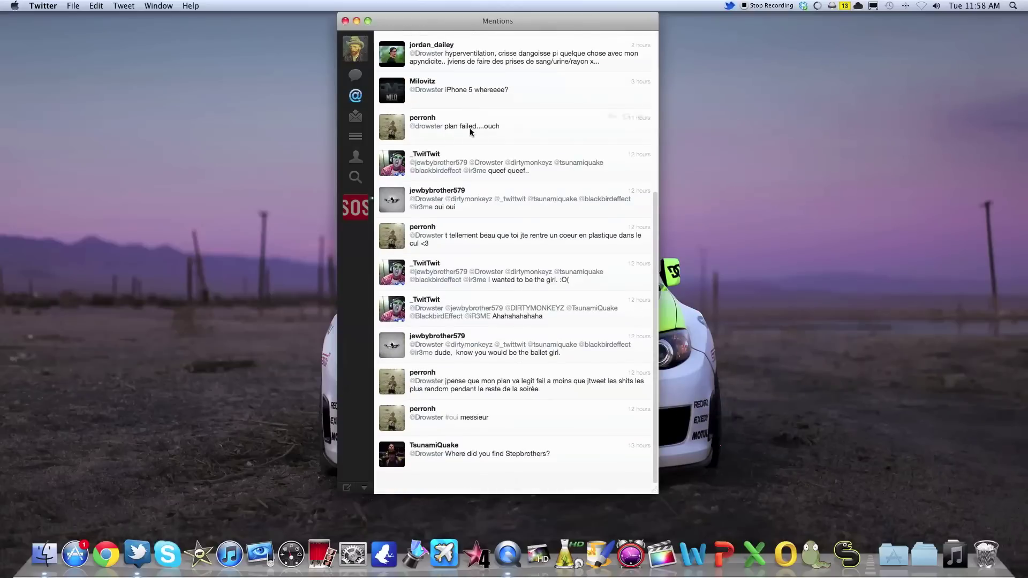
{"action": "scroll", "coordinate": [470, 129], "scroll_direction": "down", "scroll_amount": 15}
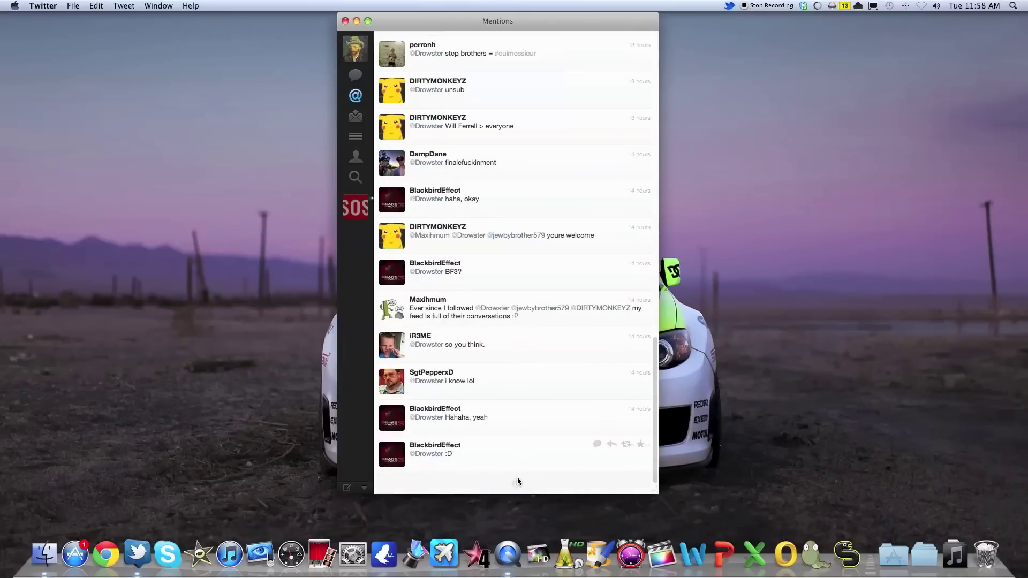
{"action": "scroll", "coordinate": [532, 428], "scroll_direction": "down", "scroll_amount": 10}
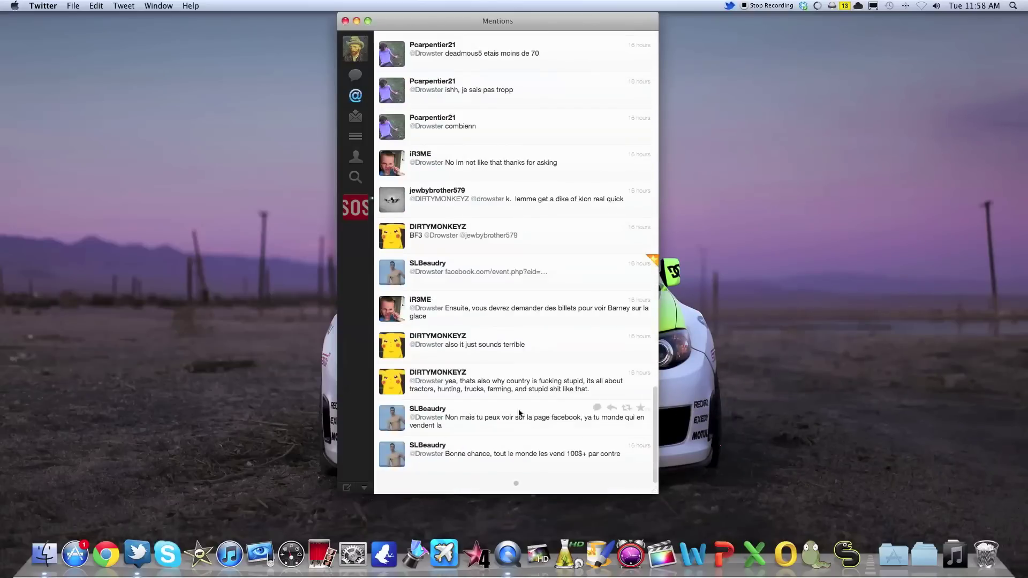
{"action": "left_click", "coordinate": [355, 96]}
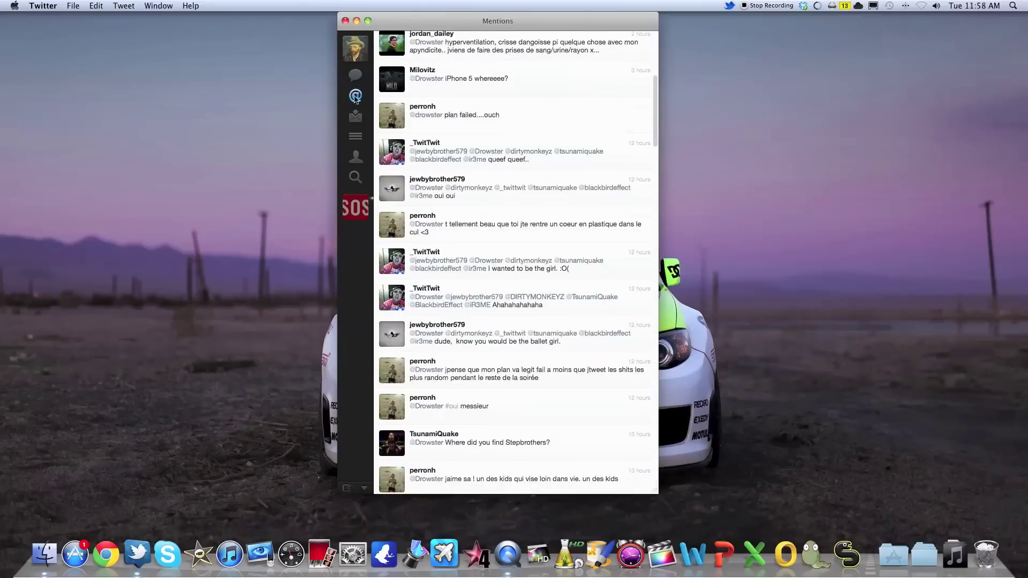
{"action": "left_click", "coordinate": [364, 115]}
{"action": "left_click", "coordinate": [363, 140]}
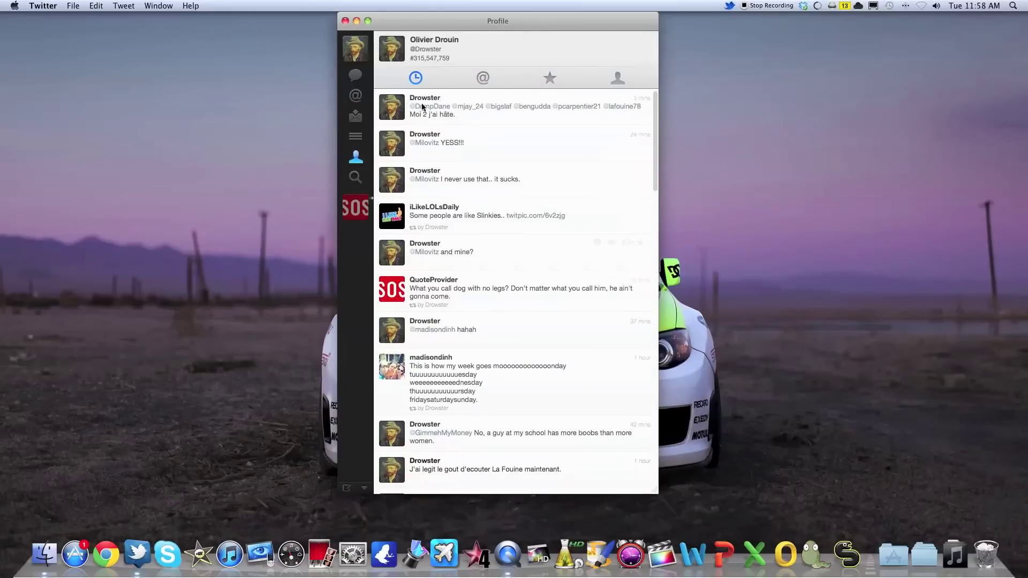
- View the profile's mentions, favourites and bio details
{"action": "left_click", "coordinate": [482, 78]}
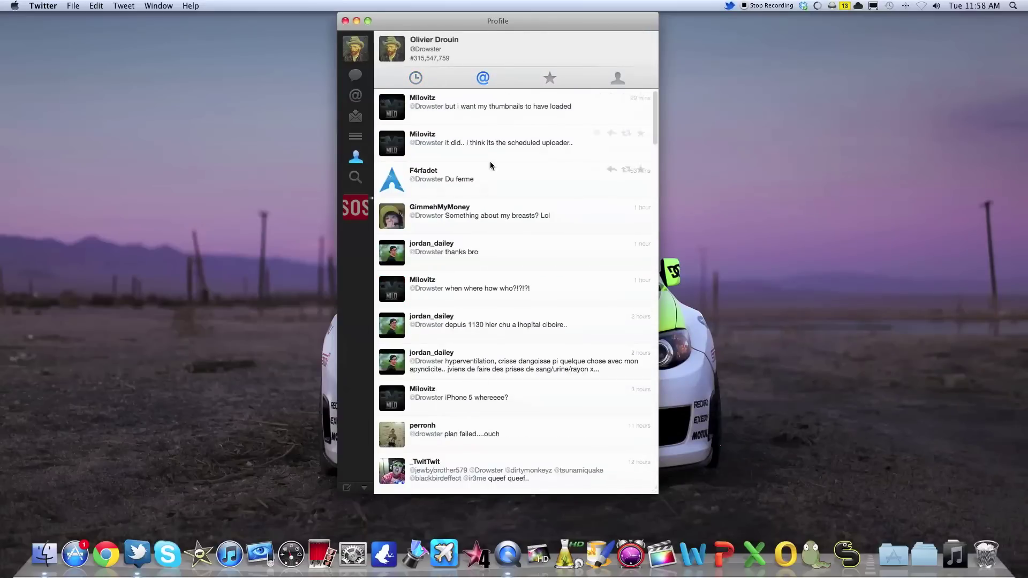
{"action": "left_click", "coordinate": [551, 82]}
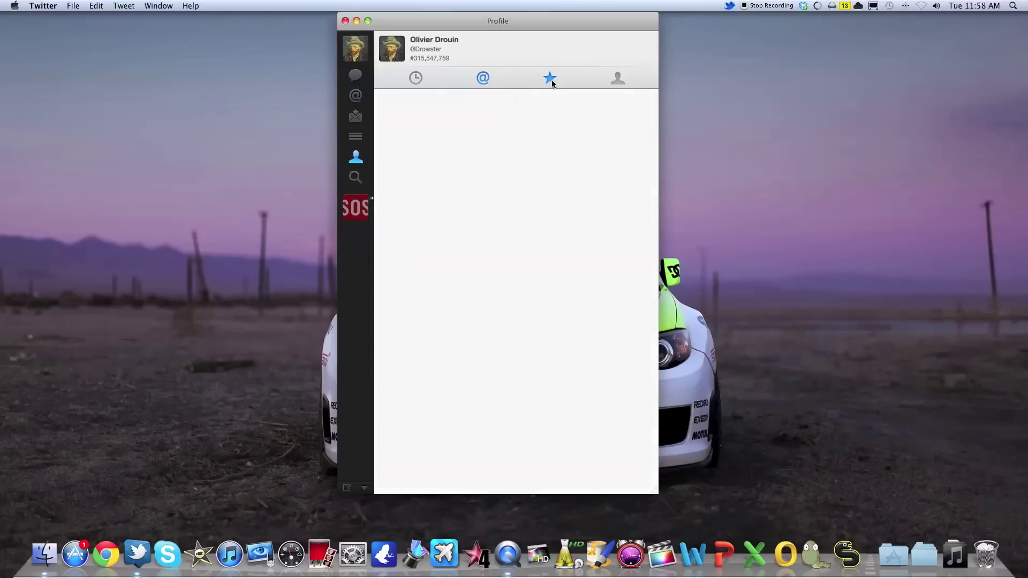
{"action": "left_click", "coordinate": [617, 78]}
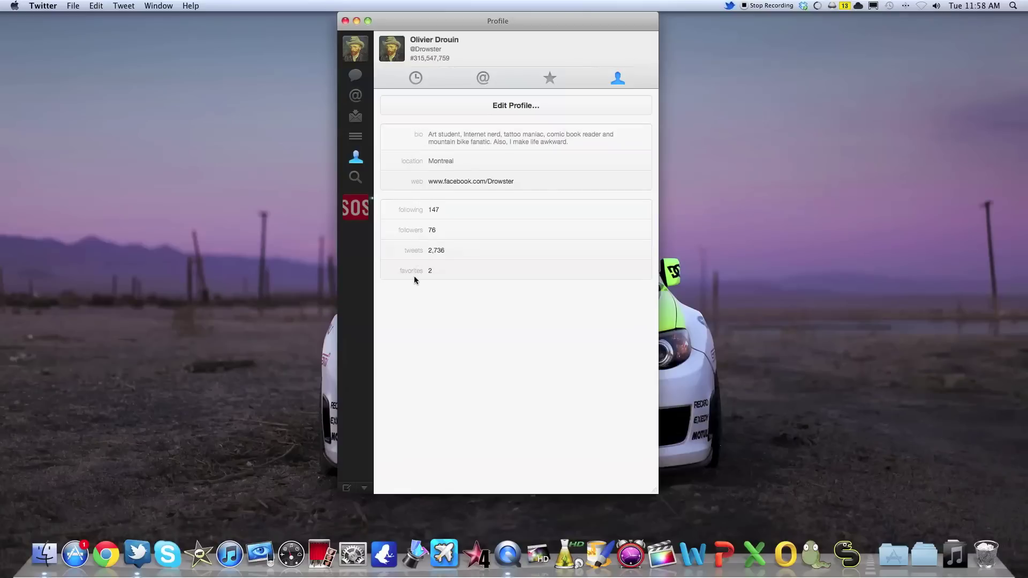
- Open Edit Profile and cancel, leaving the profile unchanged
{"action": "left_click", "coordinate": [522, 112]}
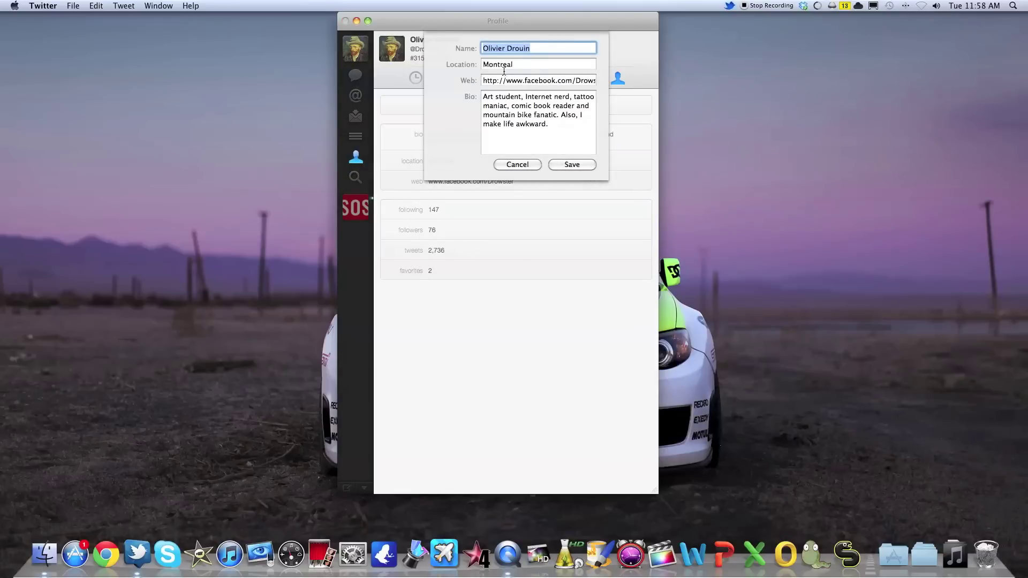
{"action": "left_click", "coordinate": [523, 164]}
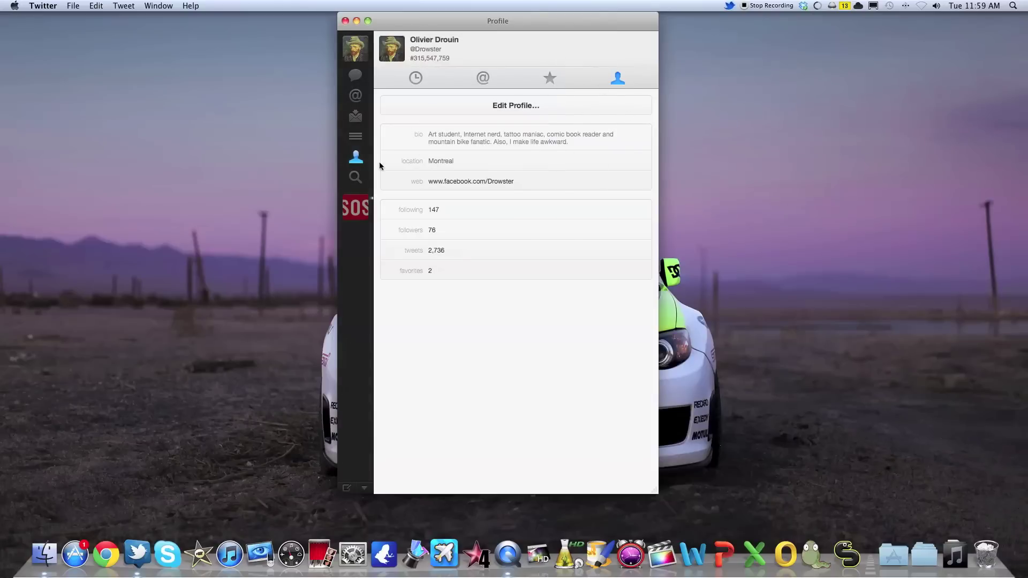
{"action": "left_click", "coordinate": [354, 176]}
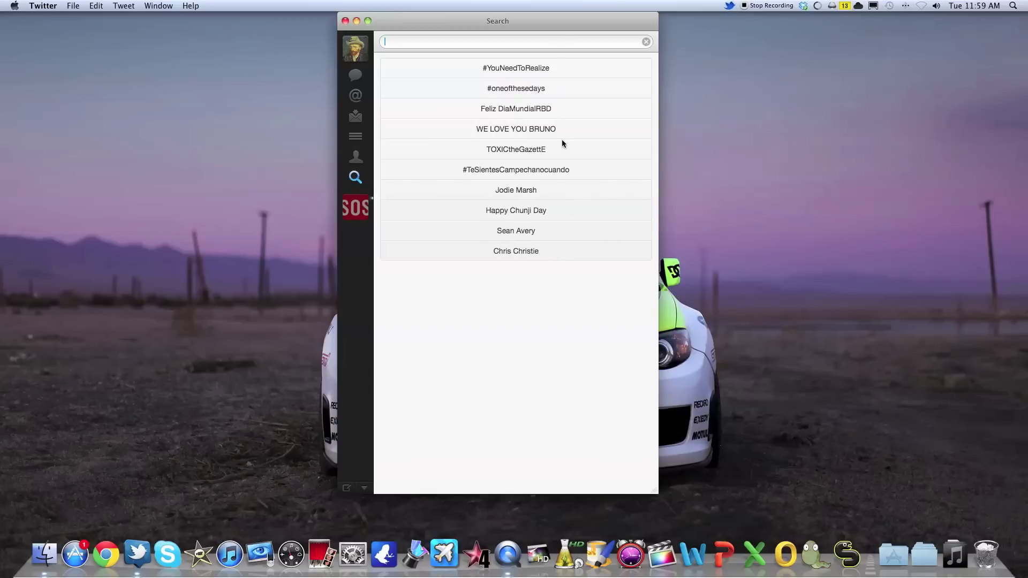
- Leave the trending topics and go back to the home Timeline
{"action": "left_click", "coordinate": [354, 75]}
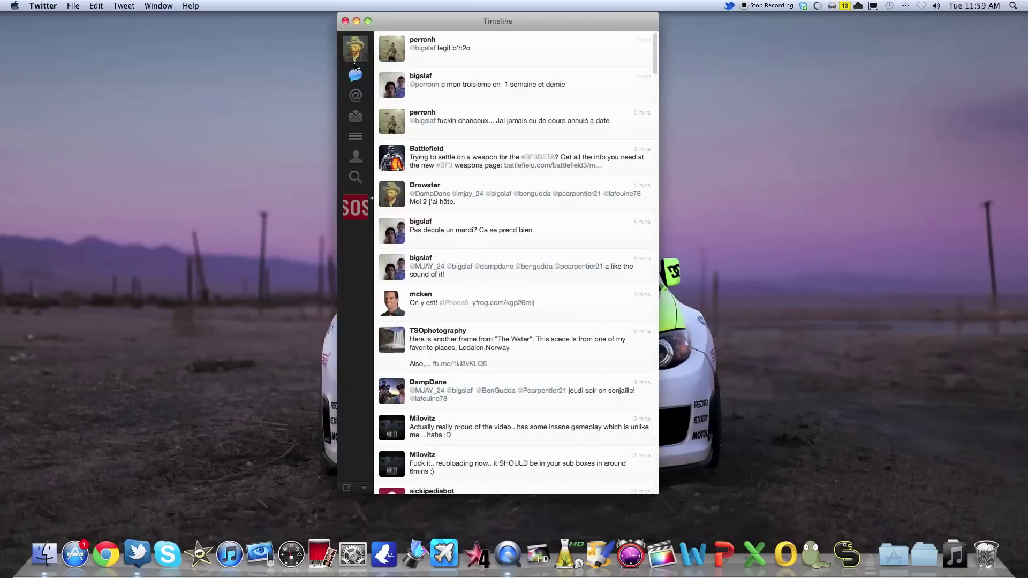
{"action": "mouse_move", "coordinate": [578, 54]}
{"action": "left_click", "coordinate": [537, 59]}
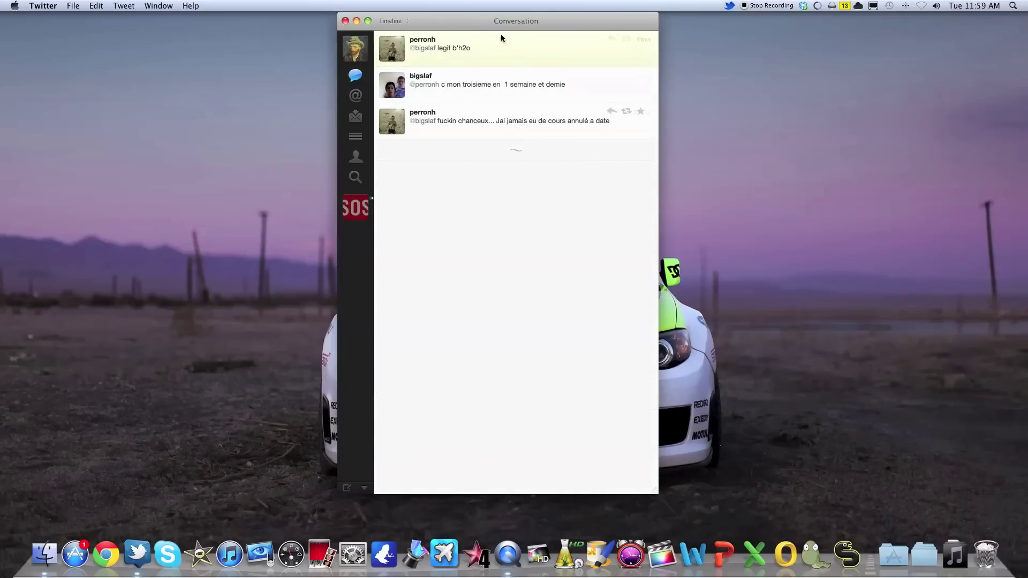
{"action": "key", "text": "super+2"}
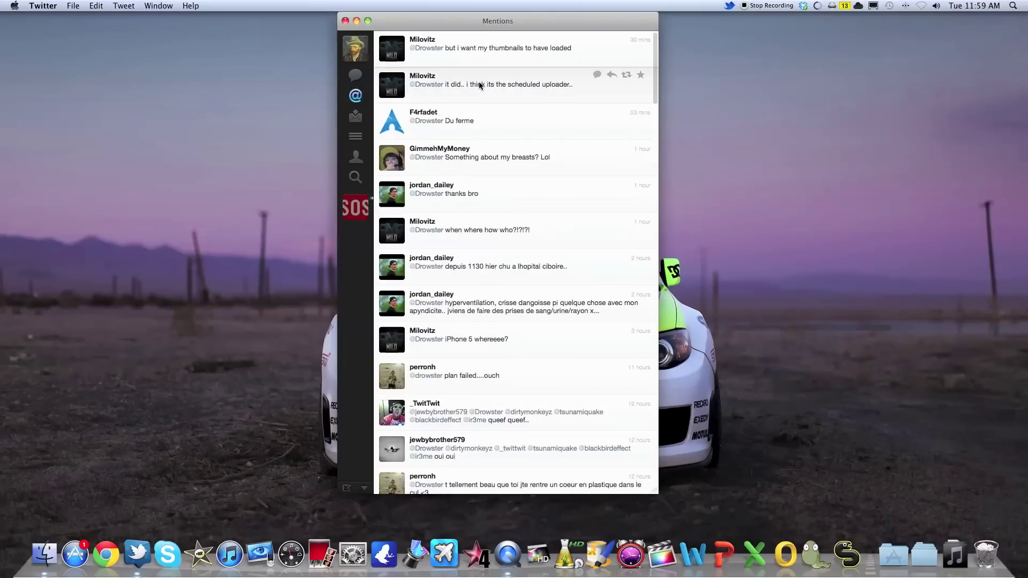
{"action": "left_click", "coordinate": [542, 85]}
{"action": "left_click", "coordinate": [355, 75]}
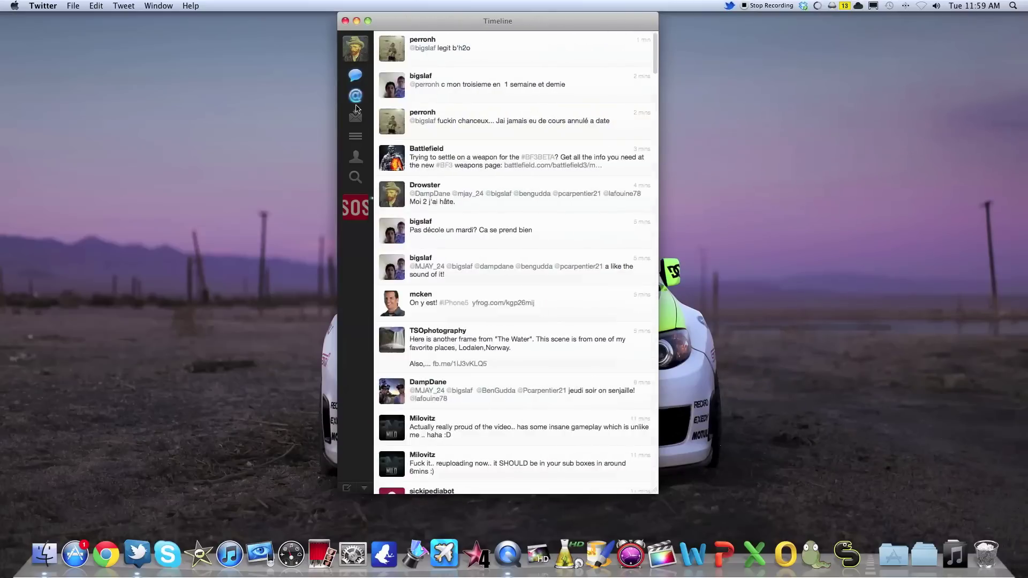
{"action": "left_click", "coordinate": [355, 95]}
{"action": "left_click", "coordinate": [355, 74]}
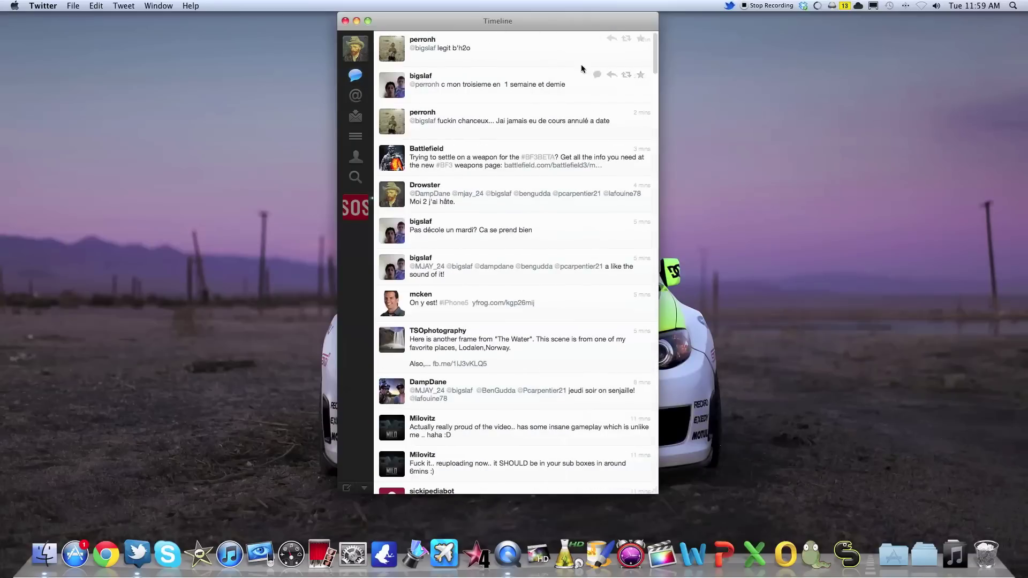
- Dismiss a reply to the top tweet and discard the 'erhrh' quote-tweet draft
{"action": "left_click", "coordinate": [610, 40]}
{"action": "key", "text": "Escape"}
{"action": "left_click", "coordinate": [626, 40]}
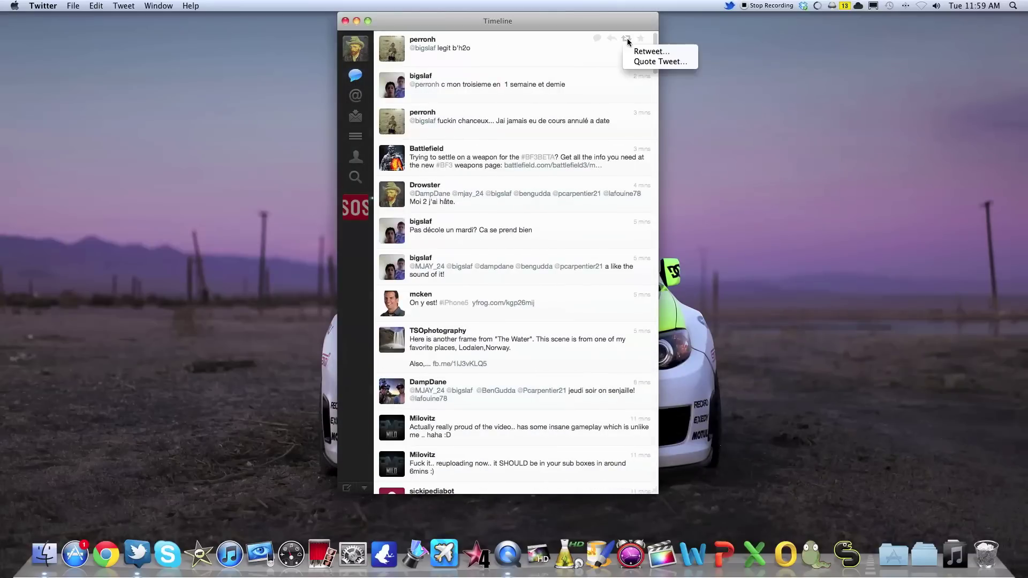
{"action": "left_click", "coordinate": [664, 63]}
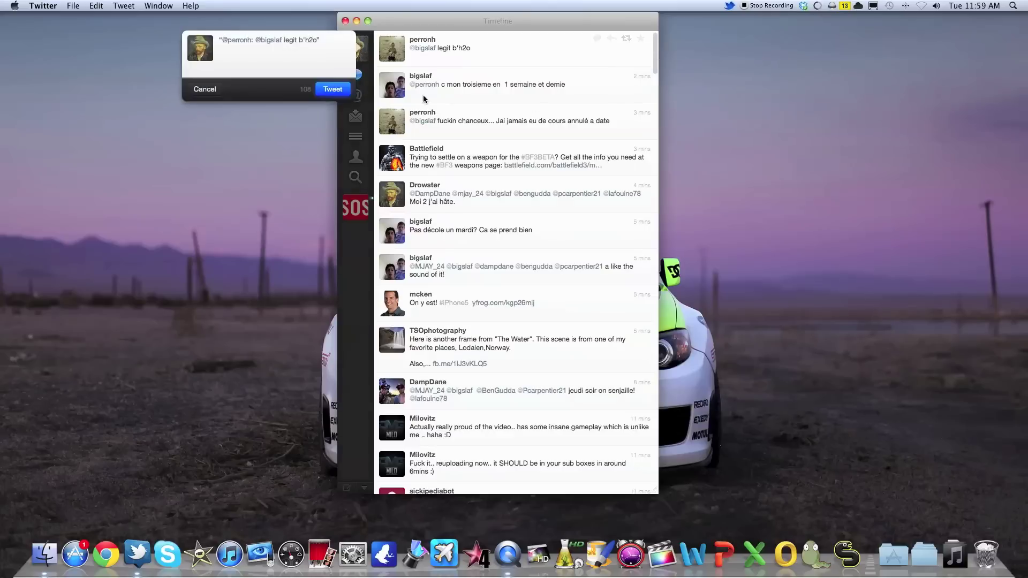
{"action": "type", "text": "erhrh"}
{"action": "left_click", "coordinate": [204, 89]}
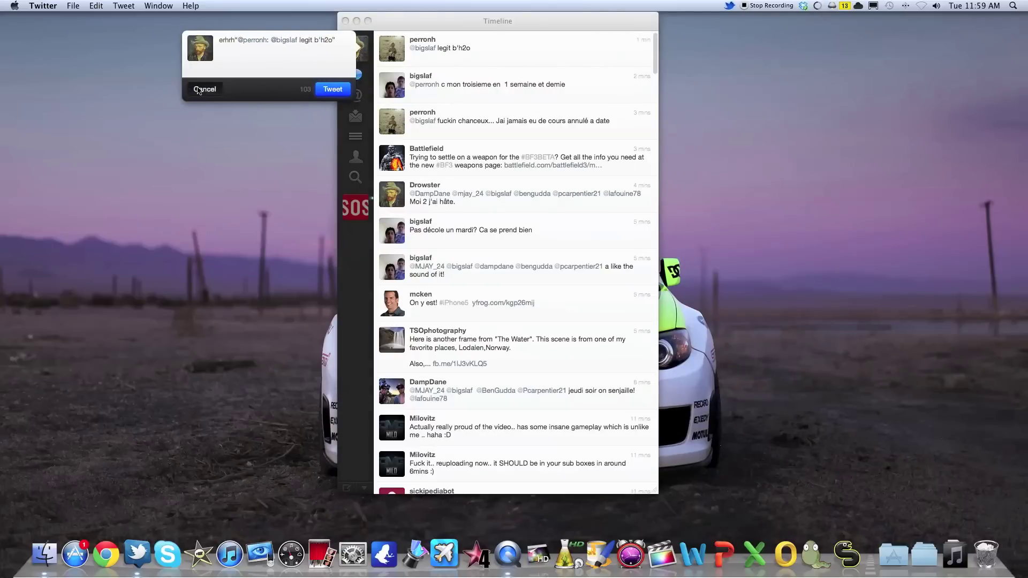
{"action": "left_click", "coordinate": [345, 88]}
- Retweet the top timeline tweet to your followers
{"action": "left_click", "coordinate": [624, 40]}
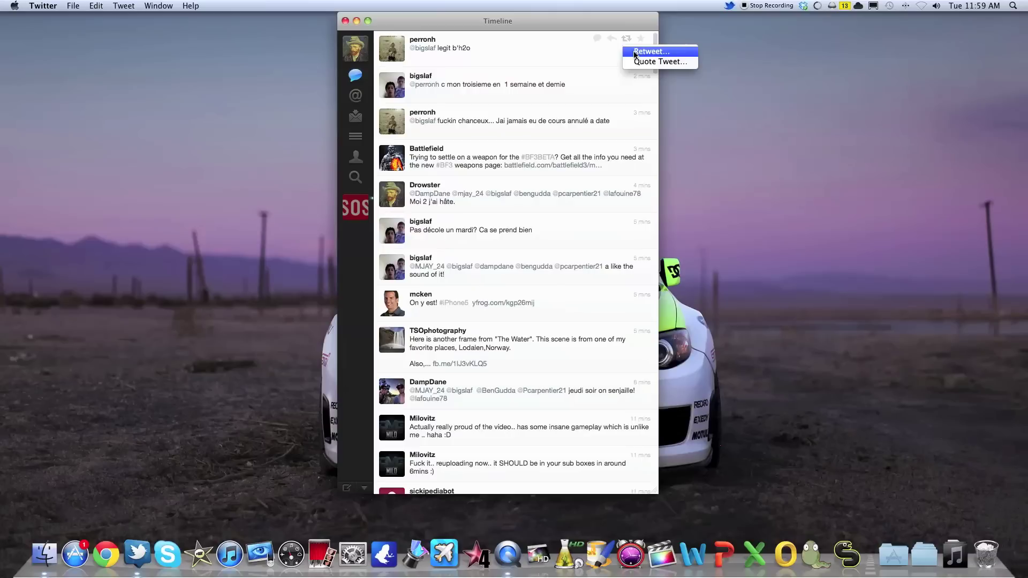
{"action": "left_click", "coordinate": [635, 52]}
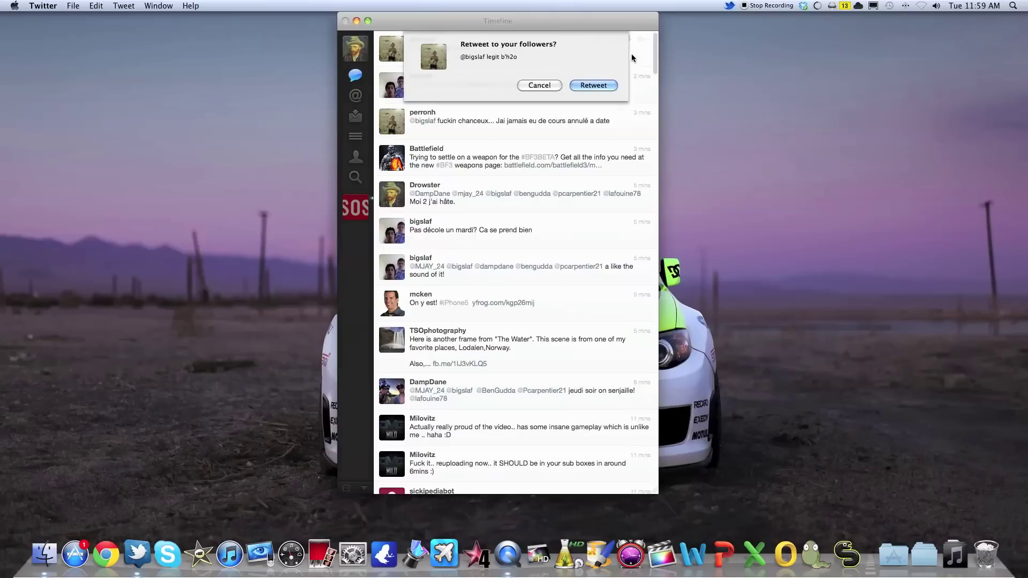
{"action": "left_click", "coordinate": [602, 85]}
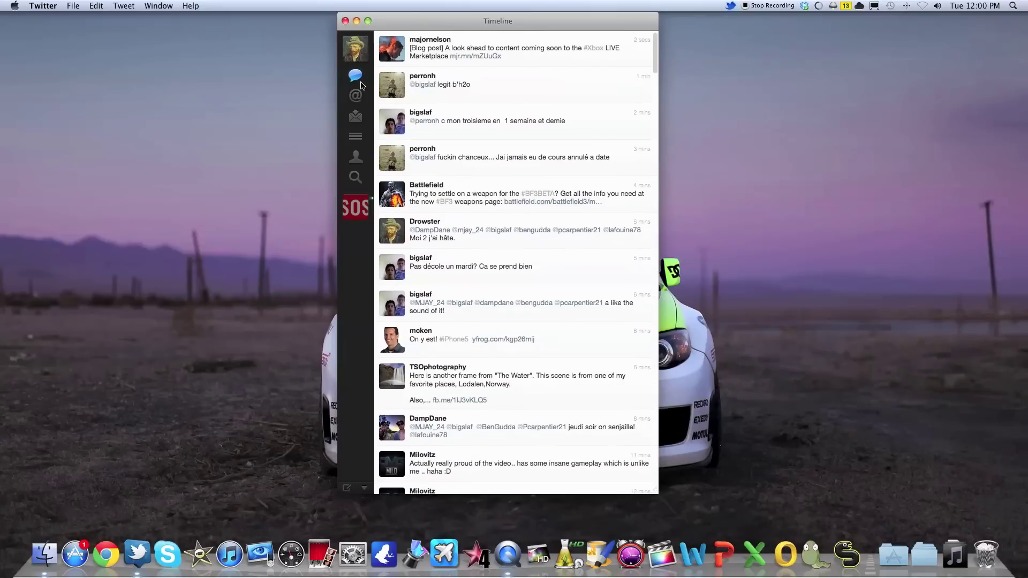
{"action": "key", "text": "super+n"}
- Type 'grdijojfghojfdoigfd' in a new tweet and capture a screenshot of the desktop car
{"action": "left_click_drag", "start_coordinate": [747, 102], "coordinate": [489, 120]}
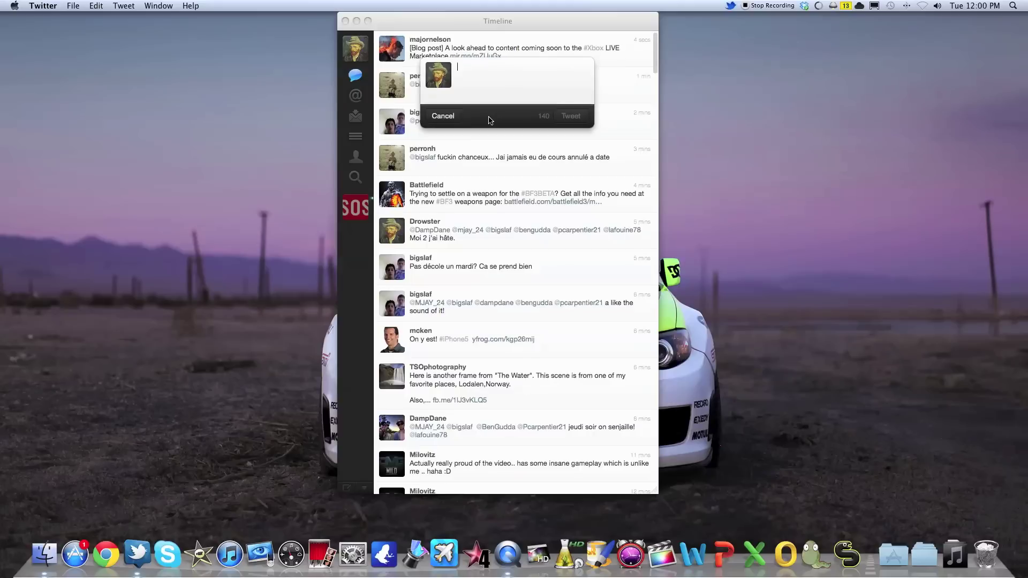
{"action": "type", "text": "gr"}
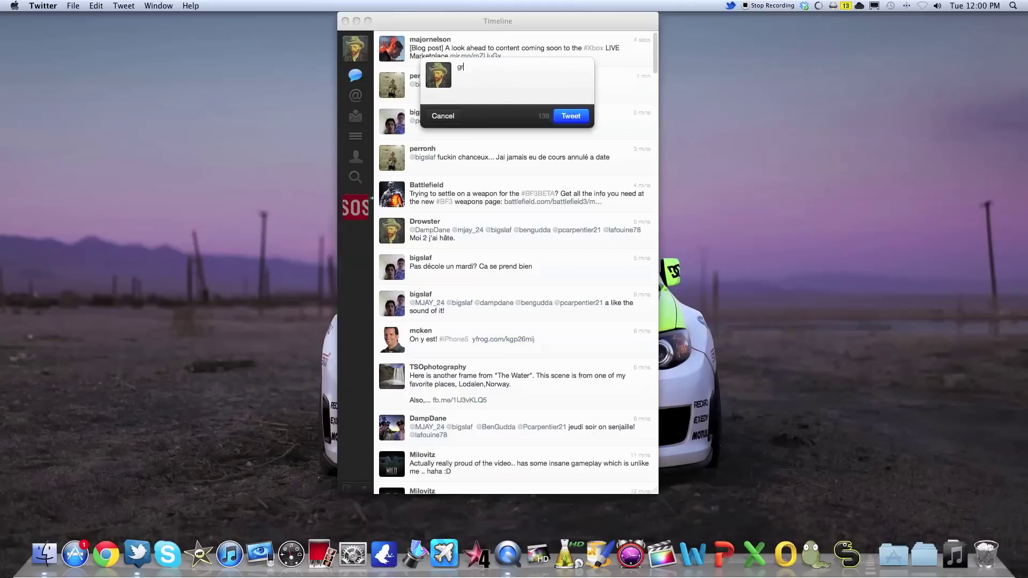
{"action": "type", "text": "dijojfghojfdoigfd"}
{"action": "left_click_drag", "start_coordinate": [548, 24], "coordinate": [909, 40]}
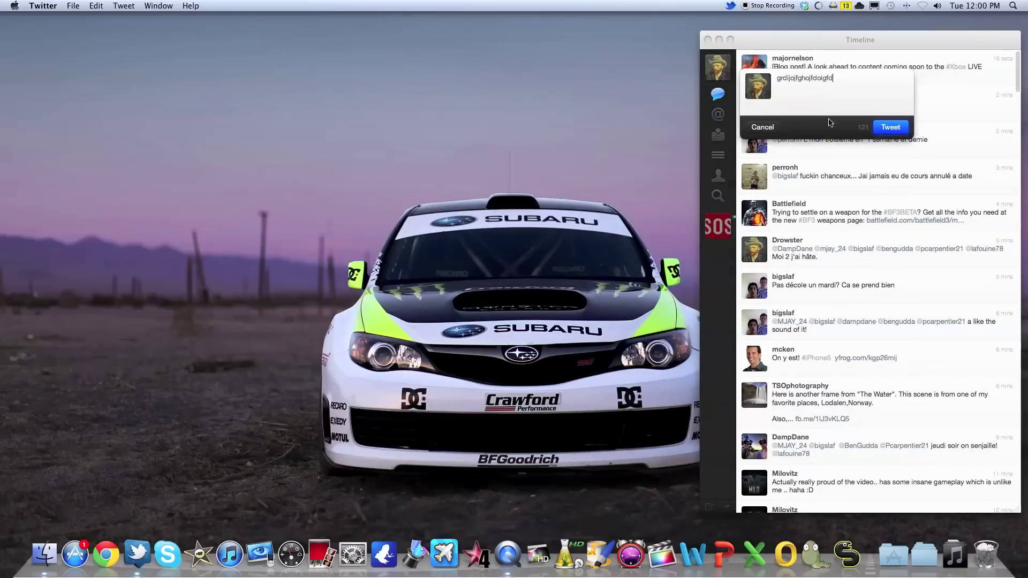
{"action": "left_click_drag", "start_coordinate": [823, 34], "coordinate": [869, 35]}
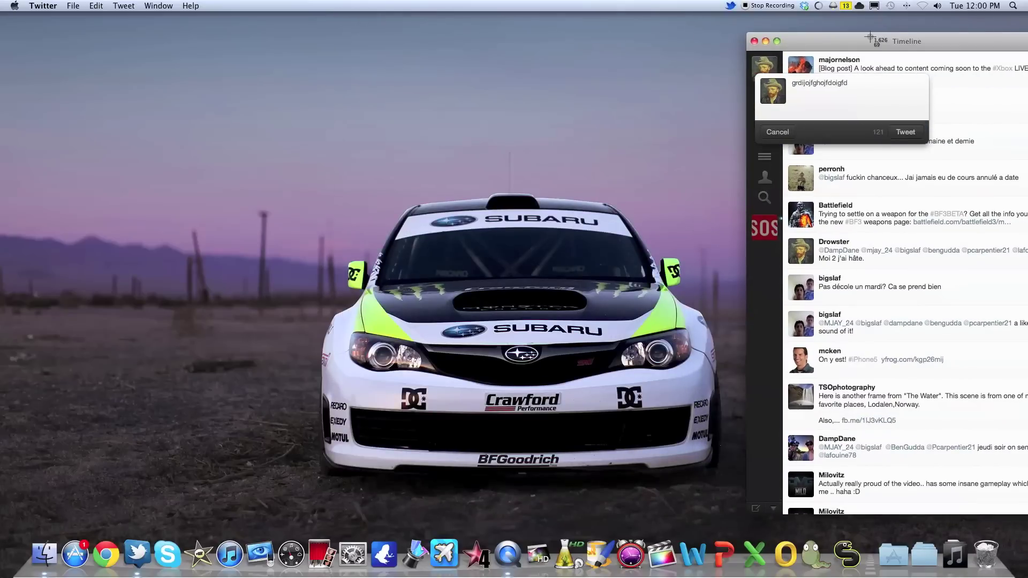
{"action": "key", "text": "super+shift+4"}
{"action": "left_click_drag", "start_coordinate": [264, 135], "coordinate": [739, 509]}
- Attach the new car screenshot to the tweet and send it
{"action": "left_click_drag", "start_coordinate": [824, 33], "coordinate": [447, 31]}
{"action": "left_click", "coordinate": [991, 60]}
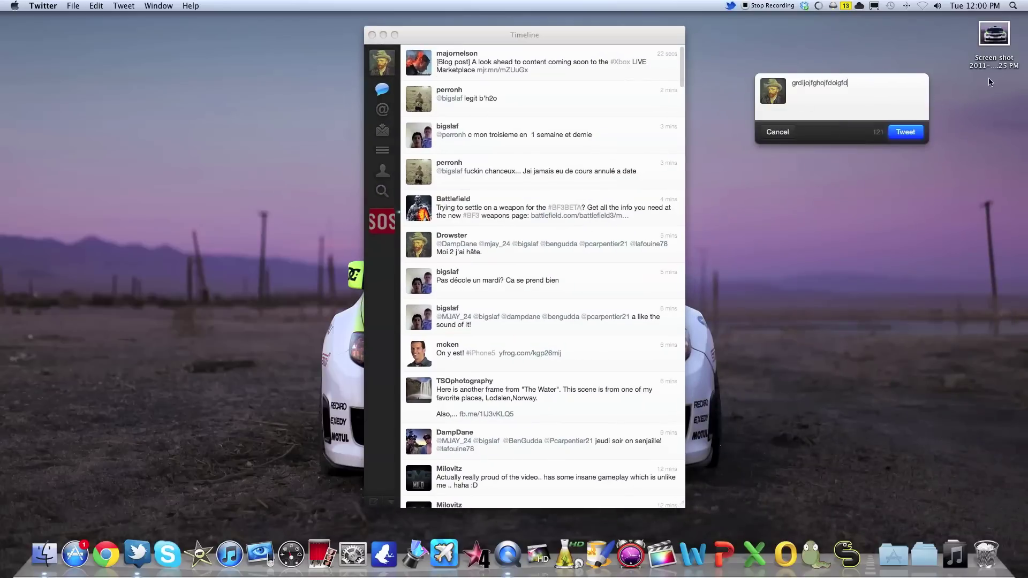
{"action": "left_click_drag", "start_coordinate": [1002, 63], "coordinate": [883, 103]}
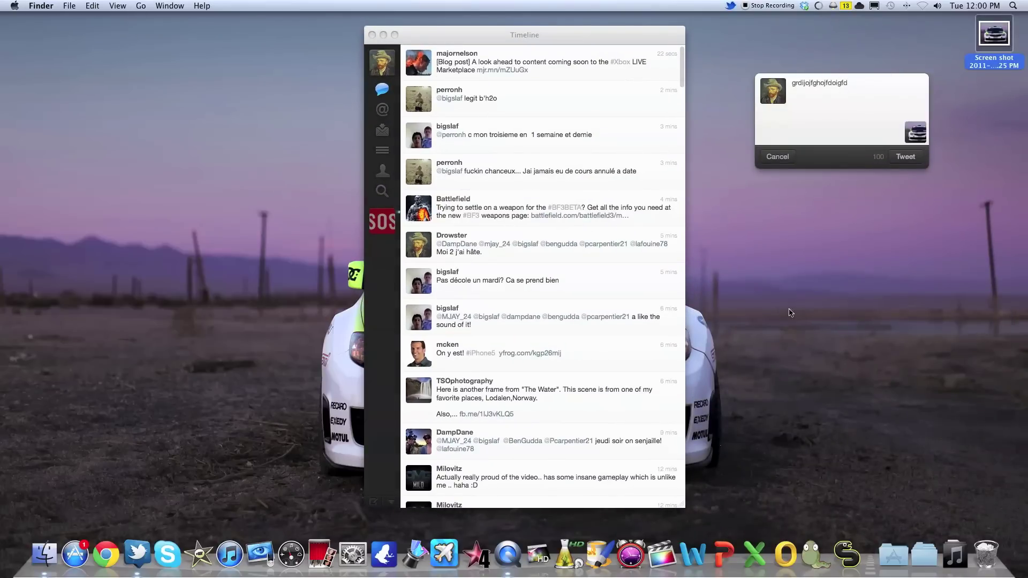
{"action": "left_click", "coordinate": [848, 127]}
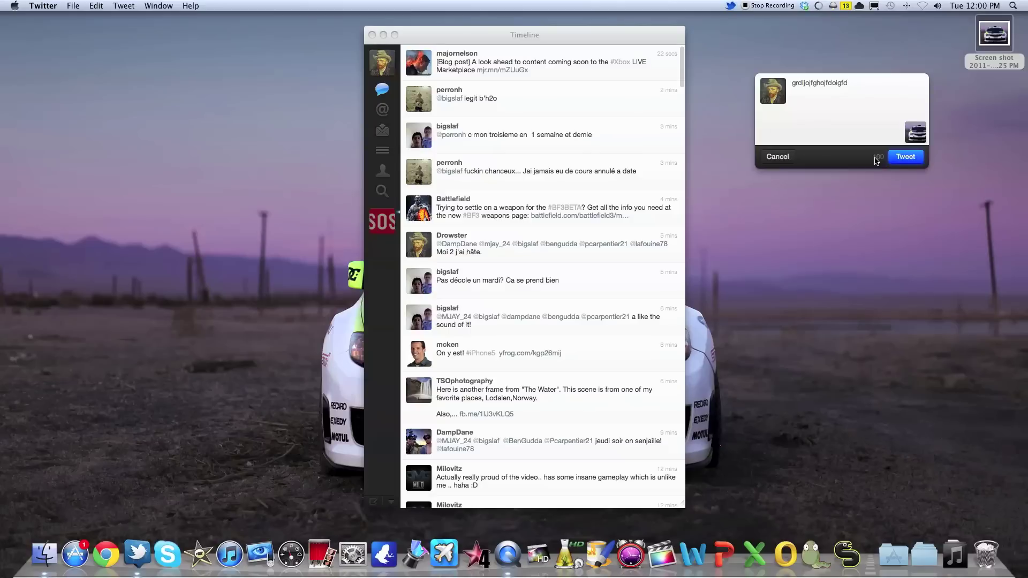
{"action": "key", "text": "Return"}
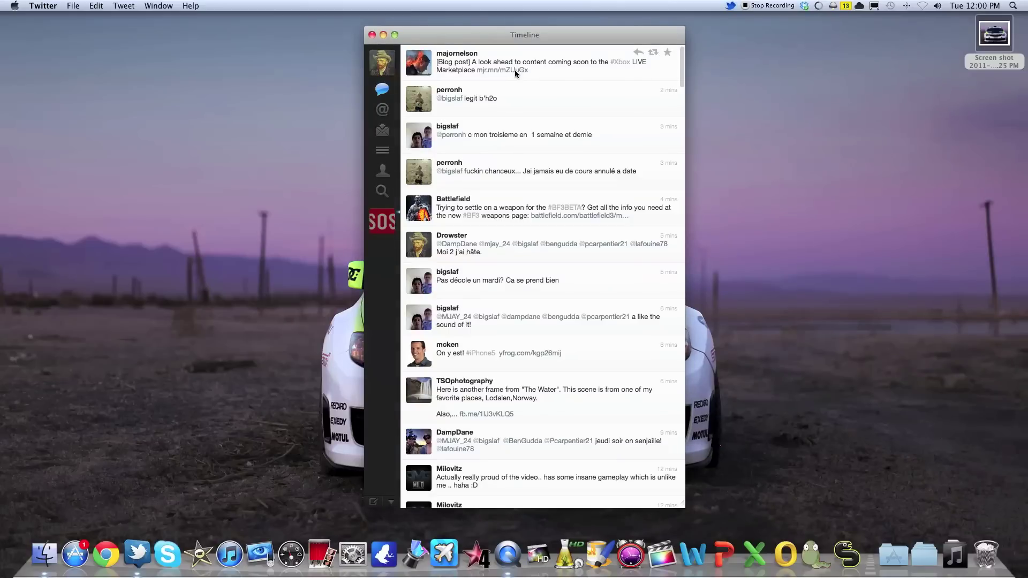
- Check Mentions, then show the profile's details: 147 following, 76 followers, 2,724 tweets
{"action": "left_click", "coordinate": [382, 109]}
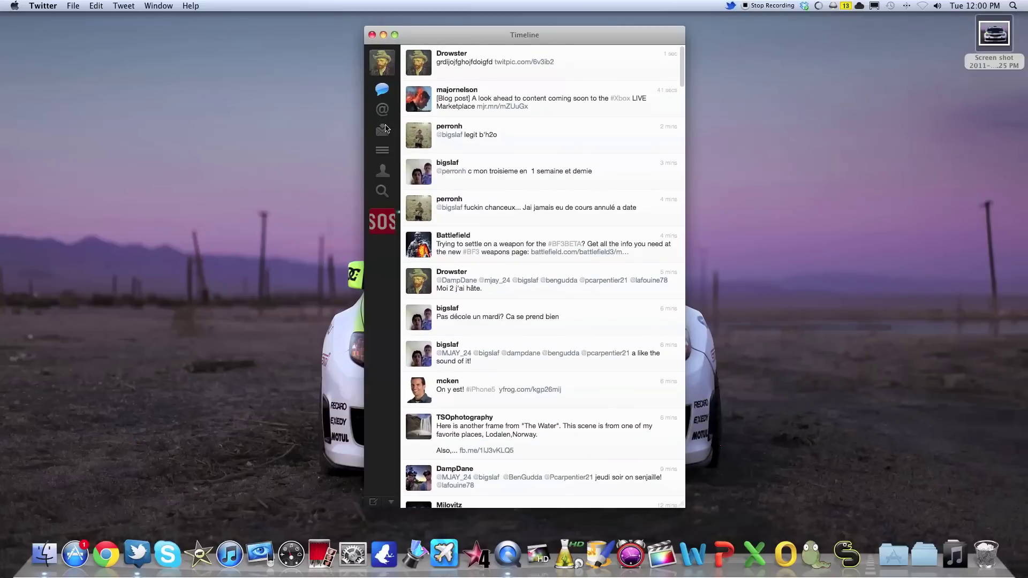
{"action": "left_click", "coordinate": [382, 170]}
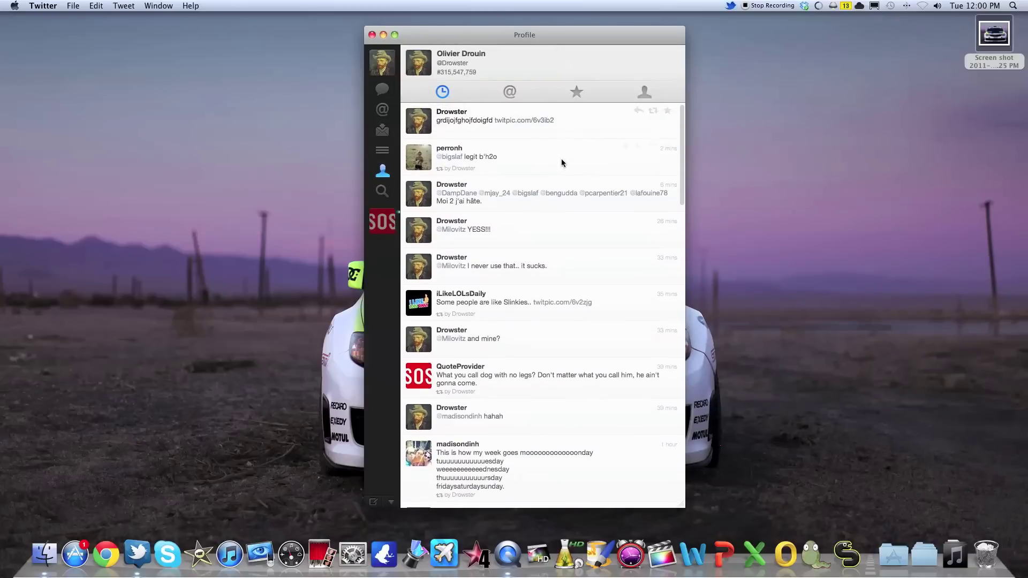
{"action": "left_click", "coordinate": [383, 90]}
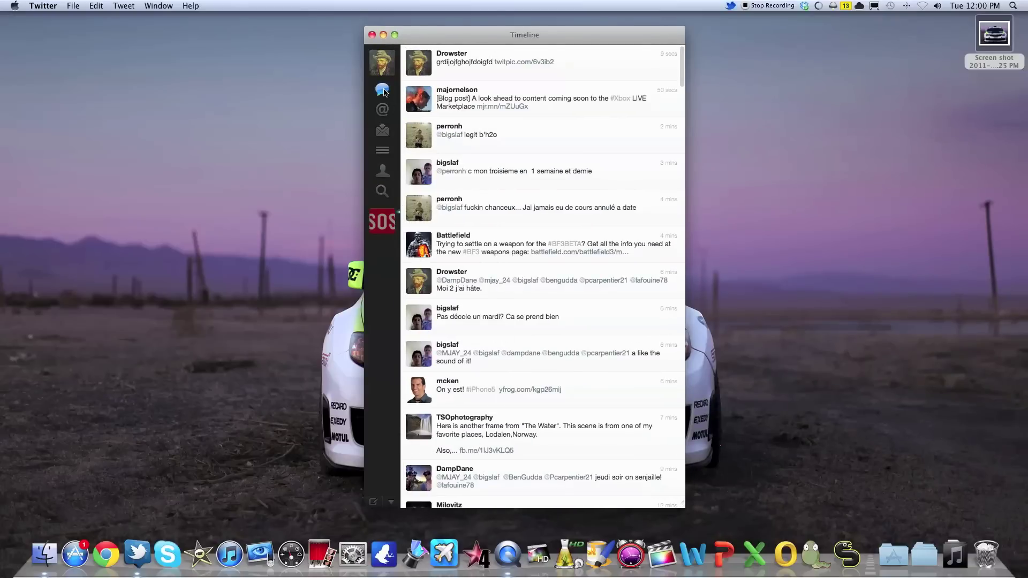
{"action": "left_click", "coordinate": [384, 172]}
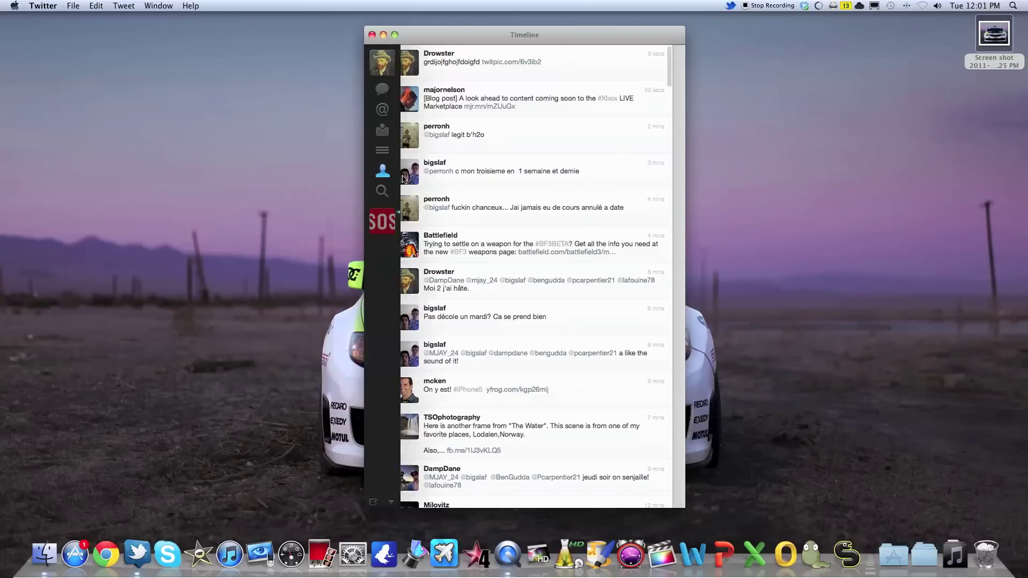
{"action": "left_click", "coordinate": [643, 99]}
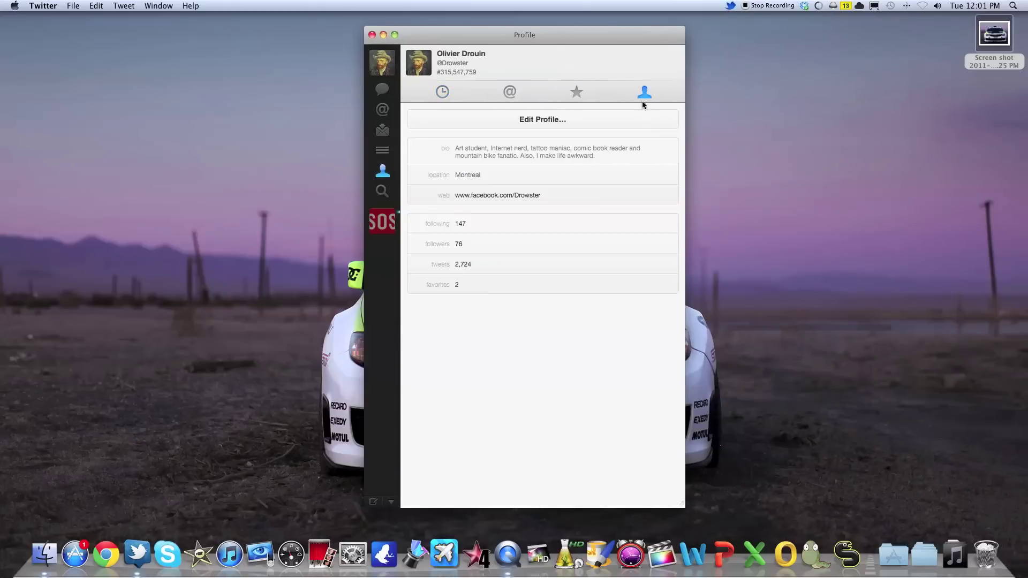
{"action": "left_click", "coordinate": [461, 245]}
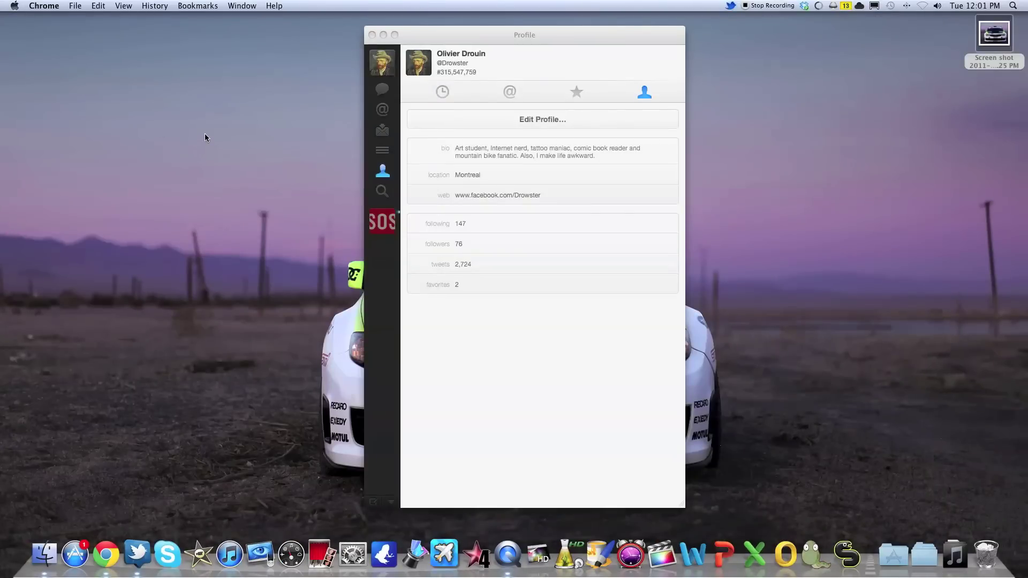
- View favourites and the Timeline, then switch from the SOS account back to the main account
{"action": "left_click", "coordinate": [583, 85]}
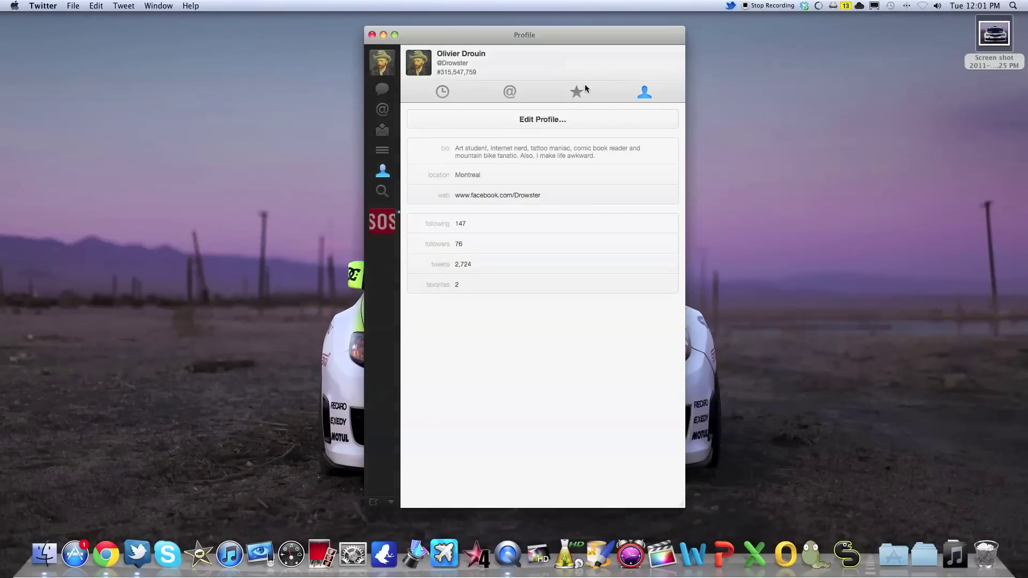
{"action": "left_click", "coordinate": [576, 91]}
{"action": "left_click", "coordinate": [381, 89]}
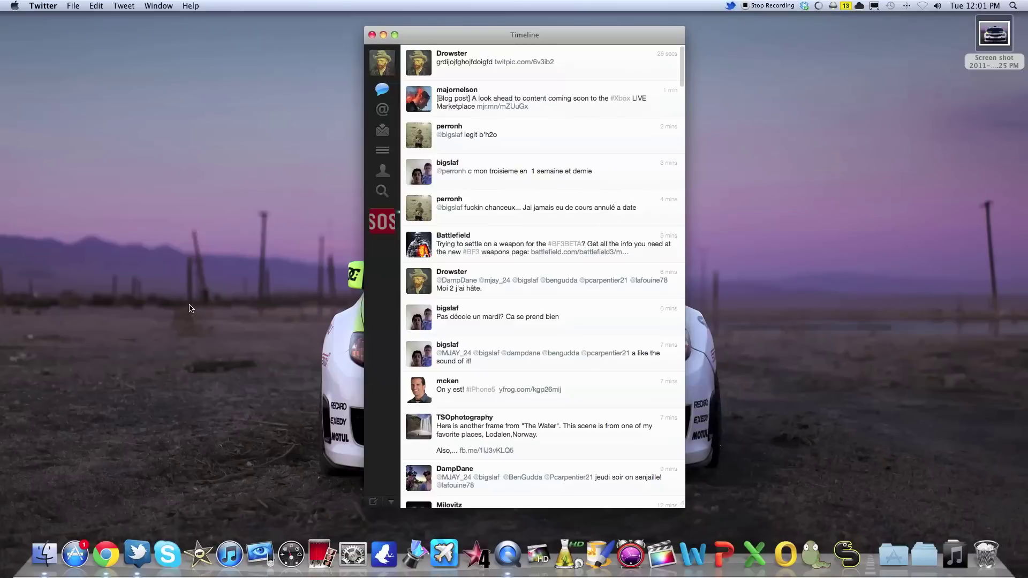
{"action": "scroll", "coordinate": [533, 225], "scroll_direction": "down", "scroll_amount": 3}
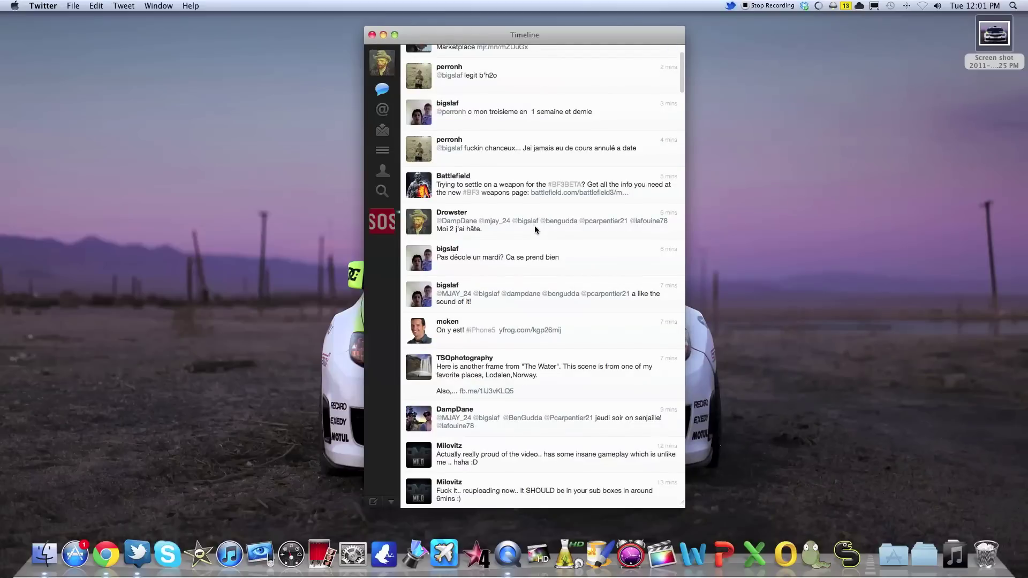
{"action": "left_click", "coordinate": [391, 221]}
{"action": "left_click", "coordinate": [382, 63]}
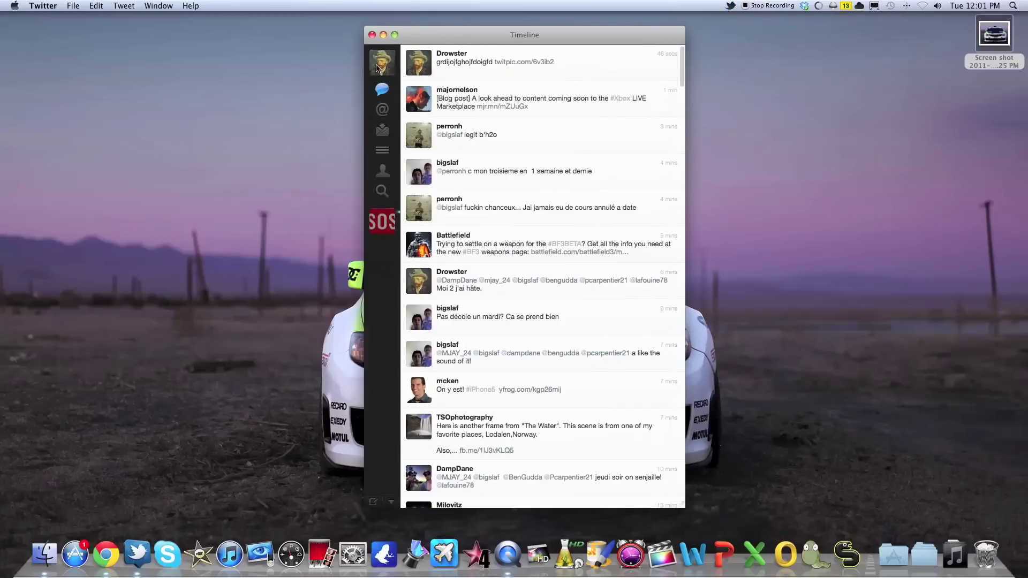